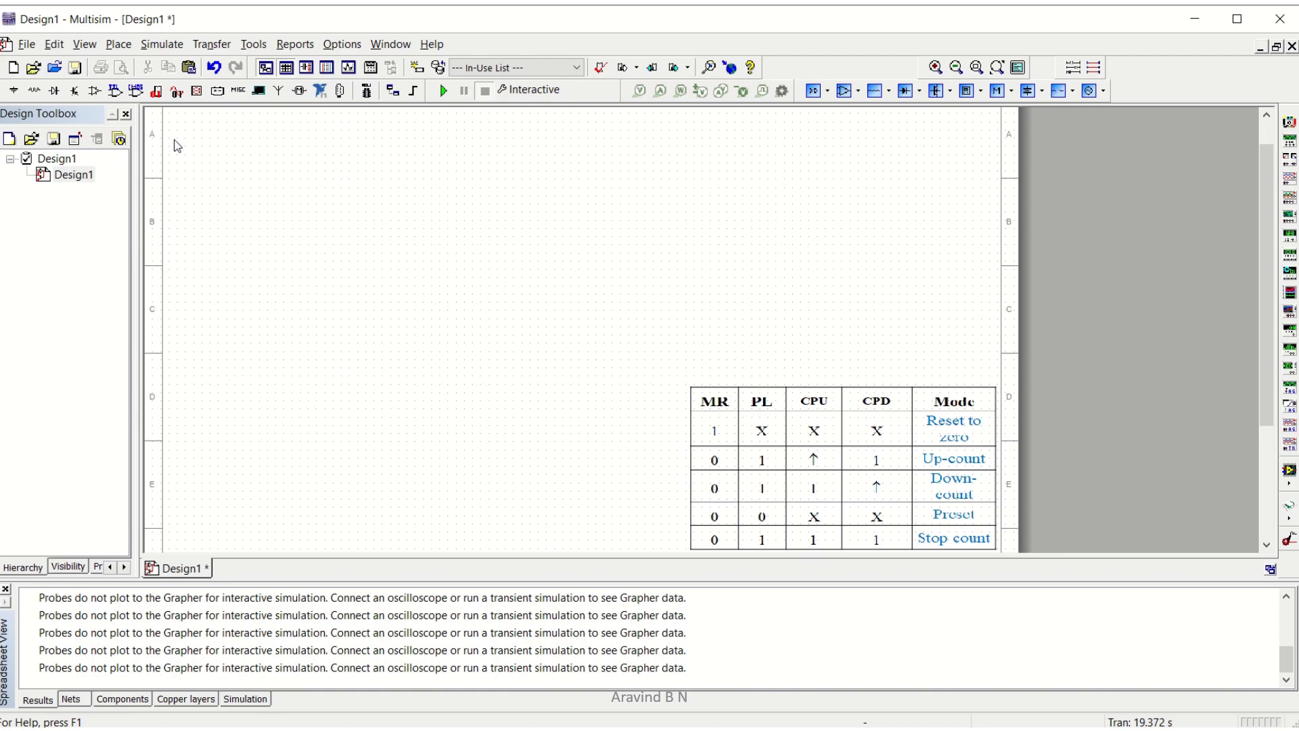
Step: Open the Select a Component browser from the Place Component toolbar button
click(119, 95)
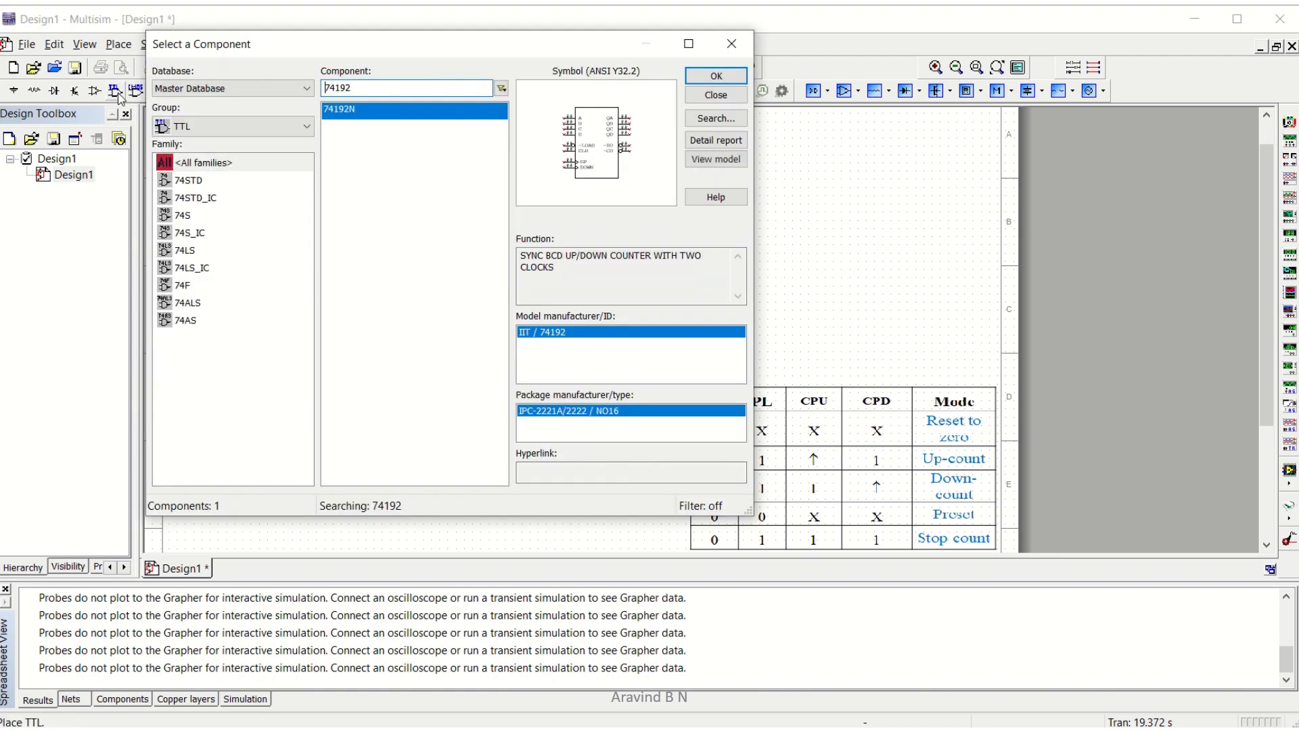
Step: Search for 74192 and drop the 74192N BCD up/down counter onto the sheet
double_click(359, 94)
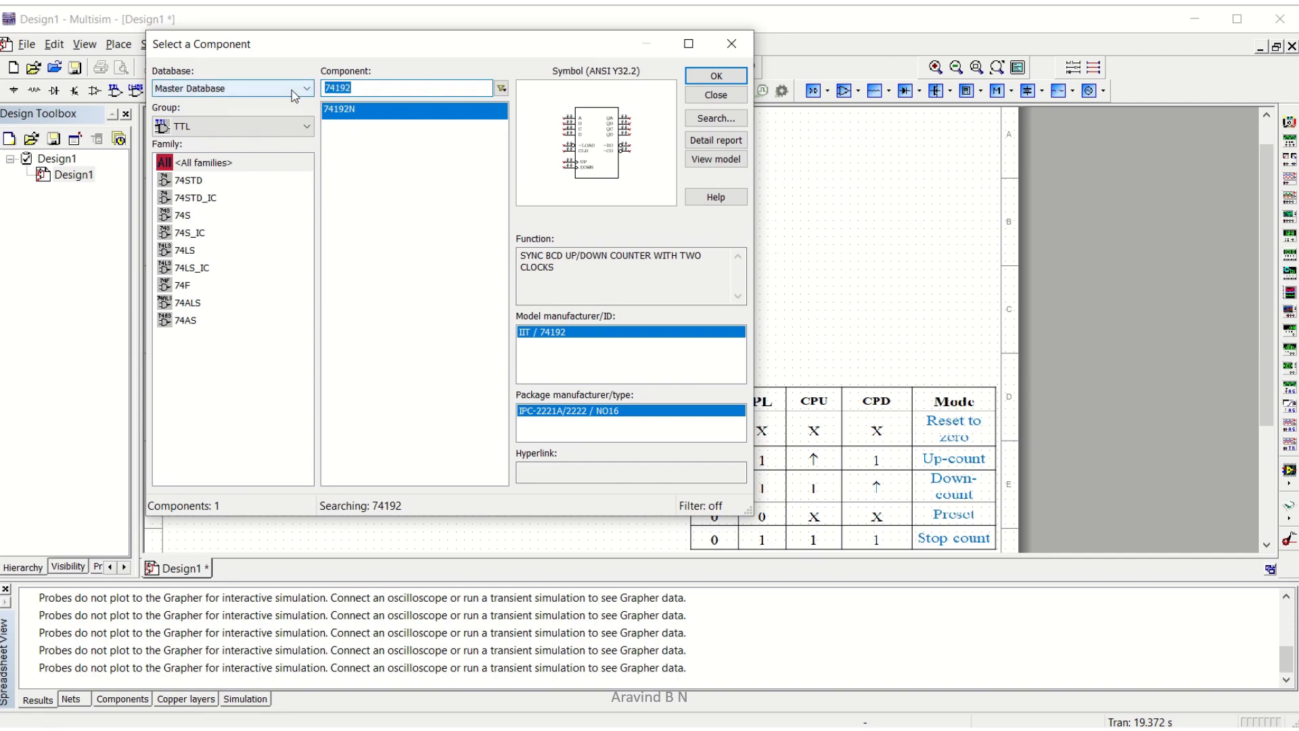
text(74)
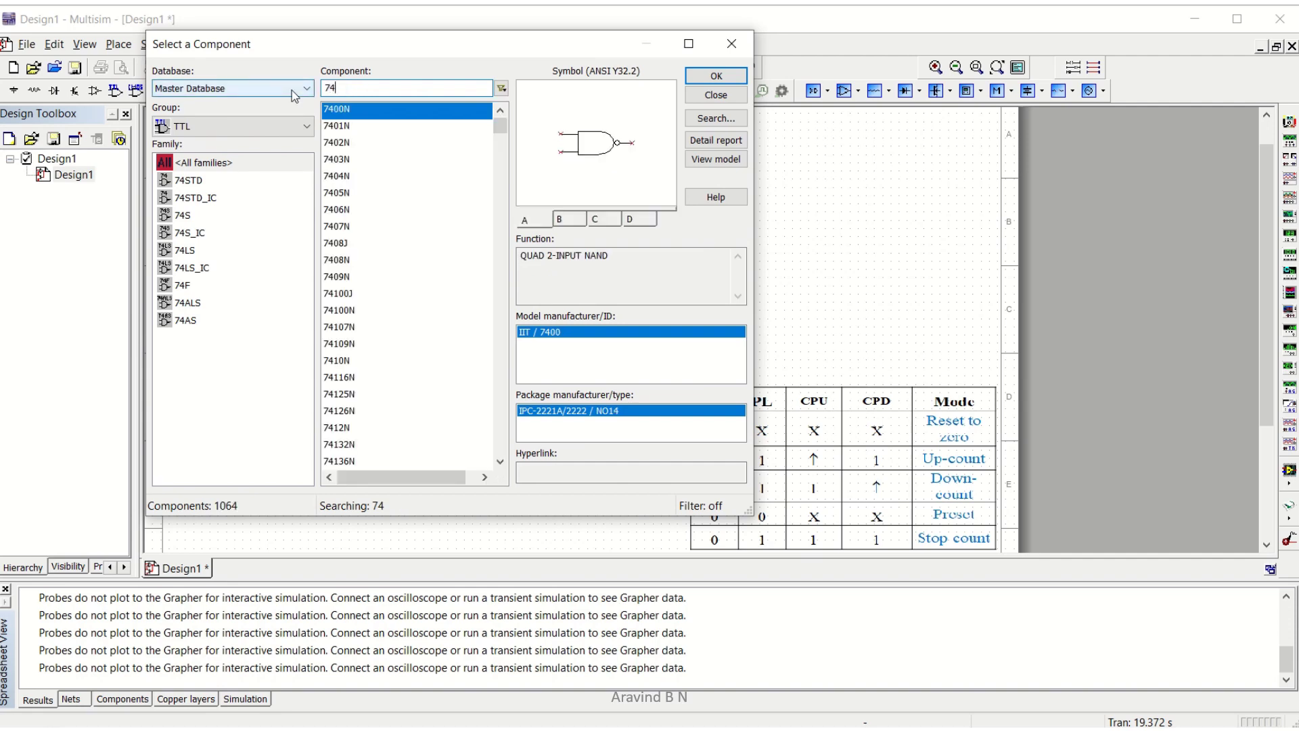
text(192)
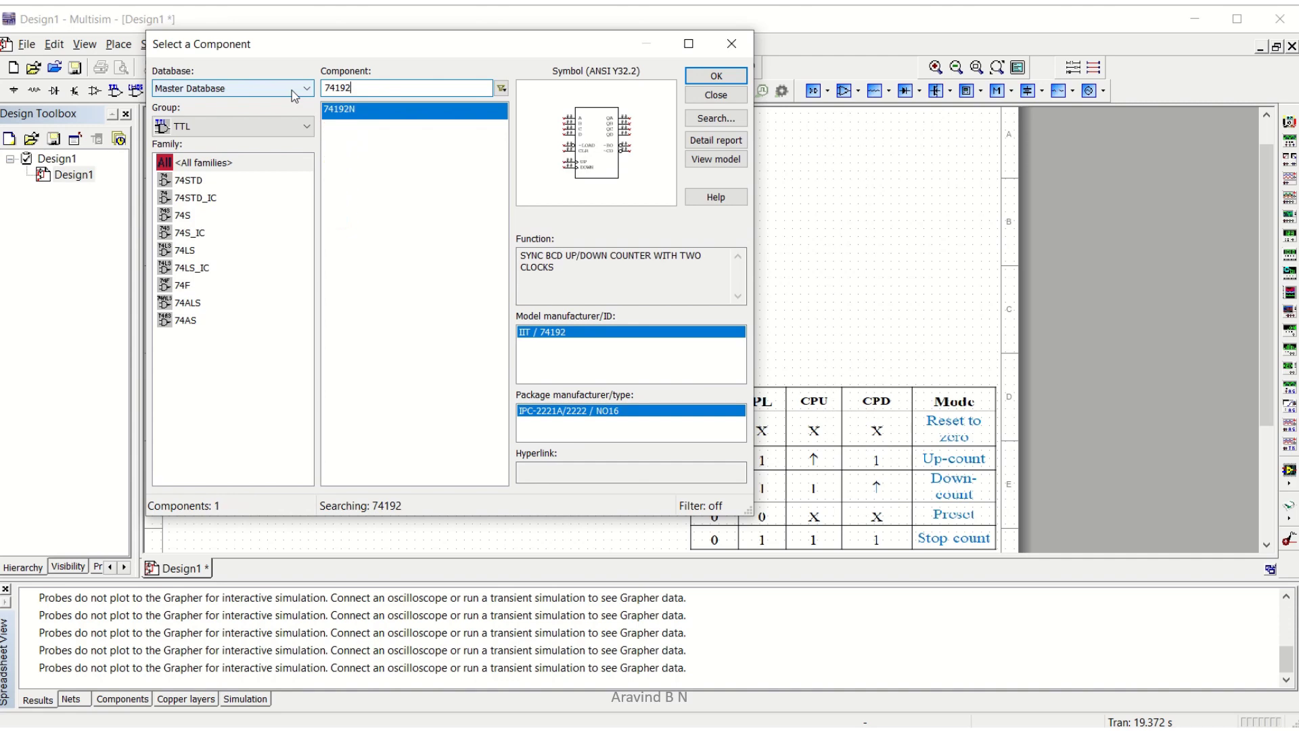
click(717, 76)
scroll(629, 182, up, 1)
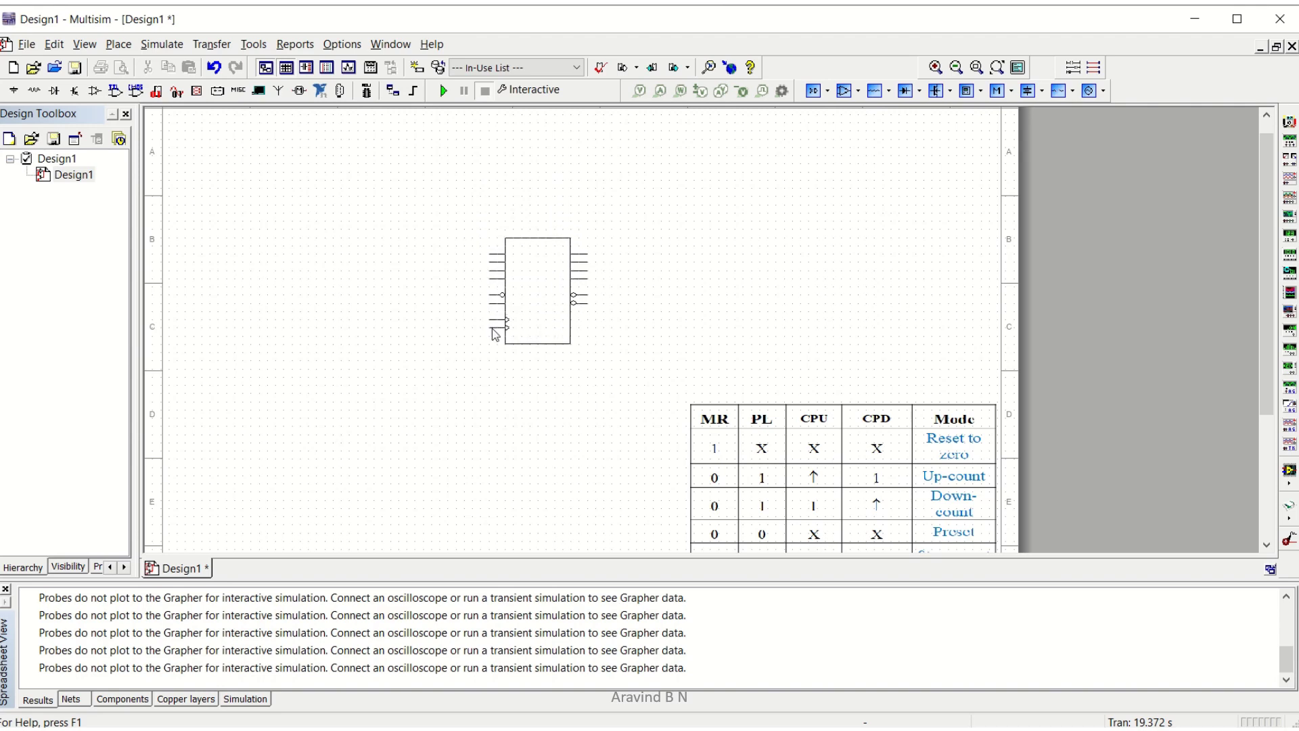
click(493, 328)
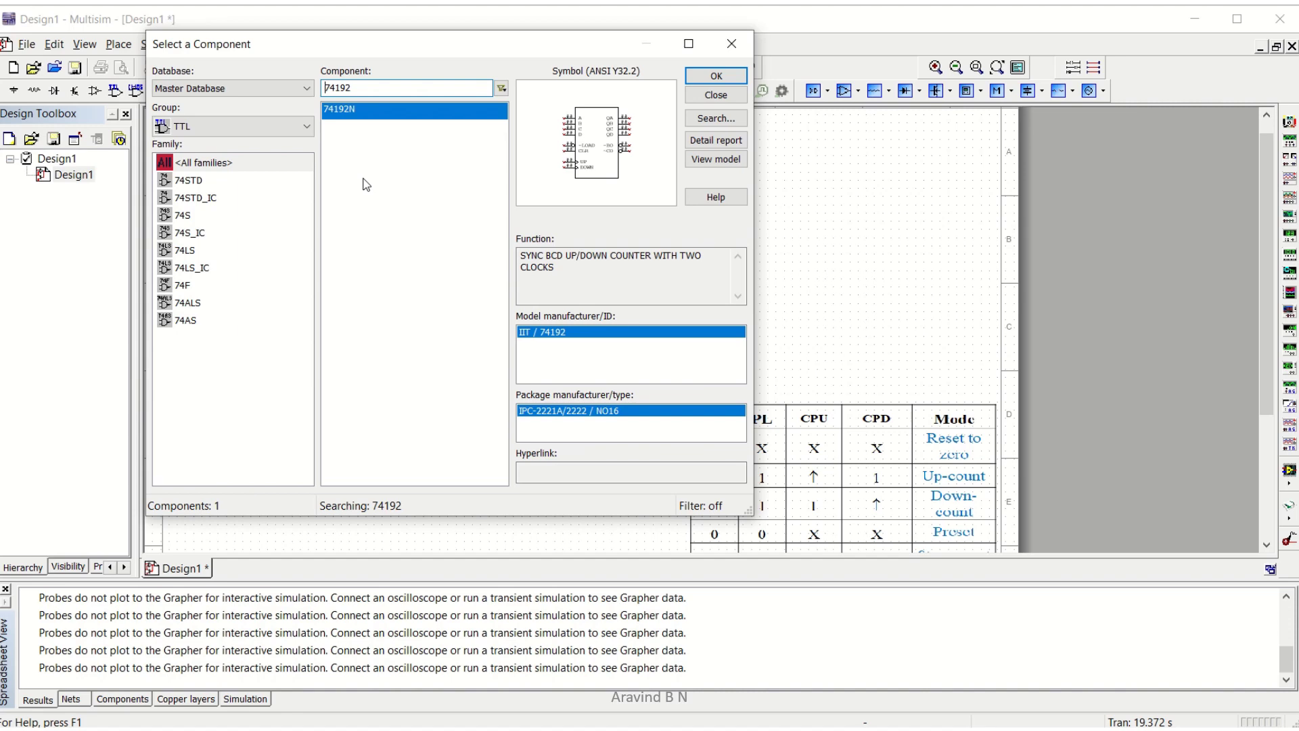
Step: Search all component groups for 'probe' and select PROBE_RED for placement
click(295, 132)
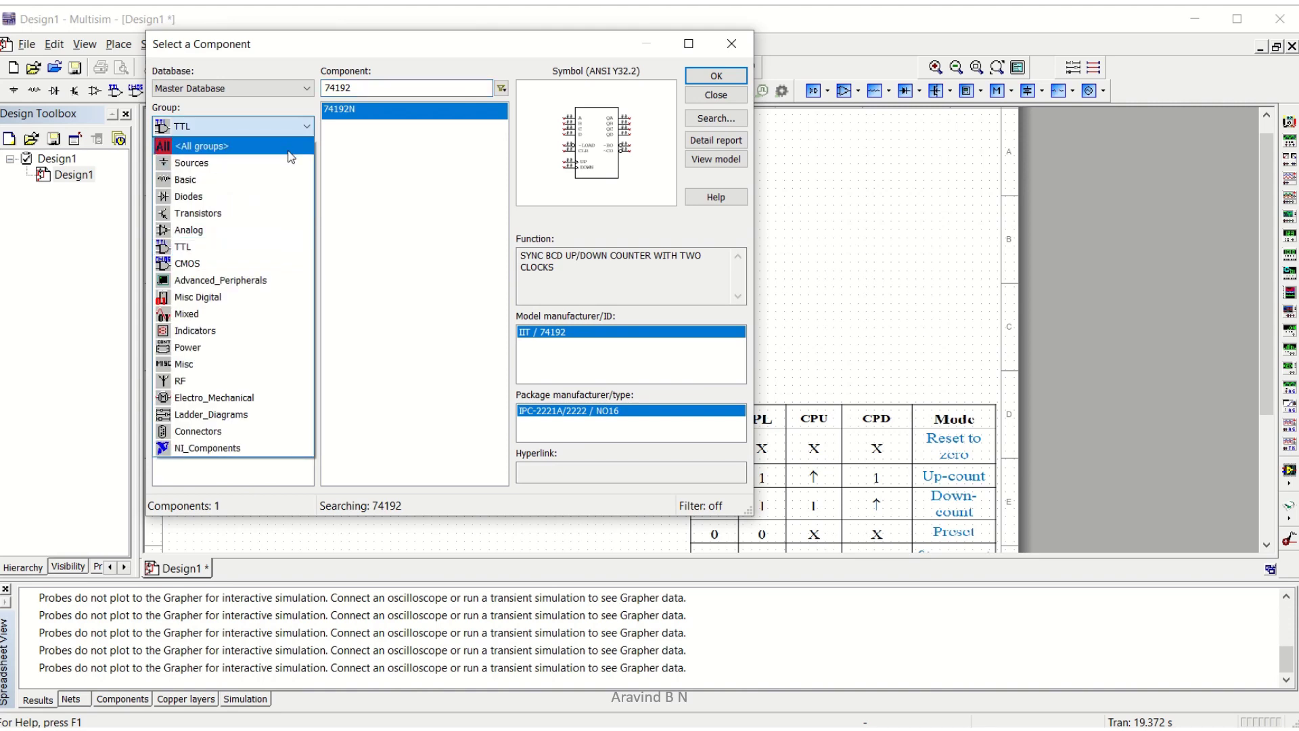
click(291, 147)
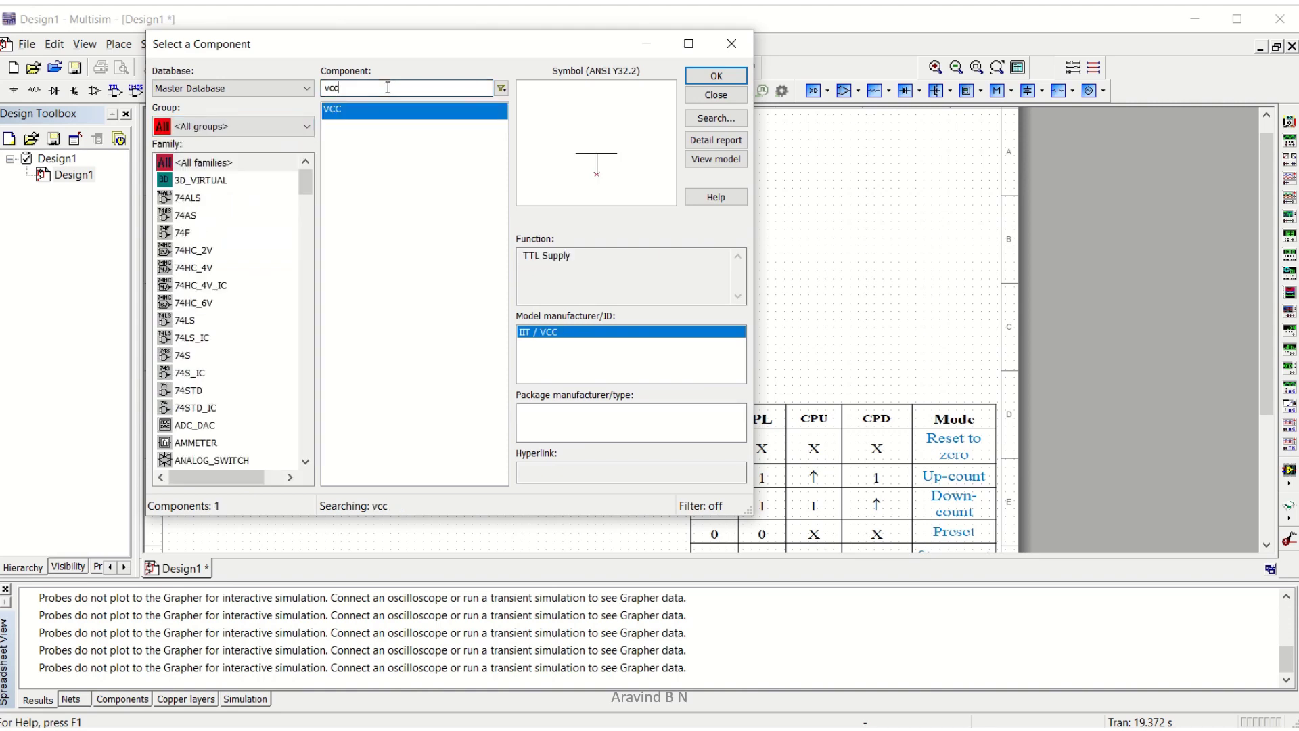
text(probe)
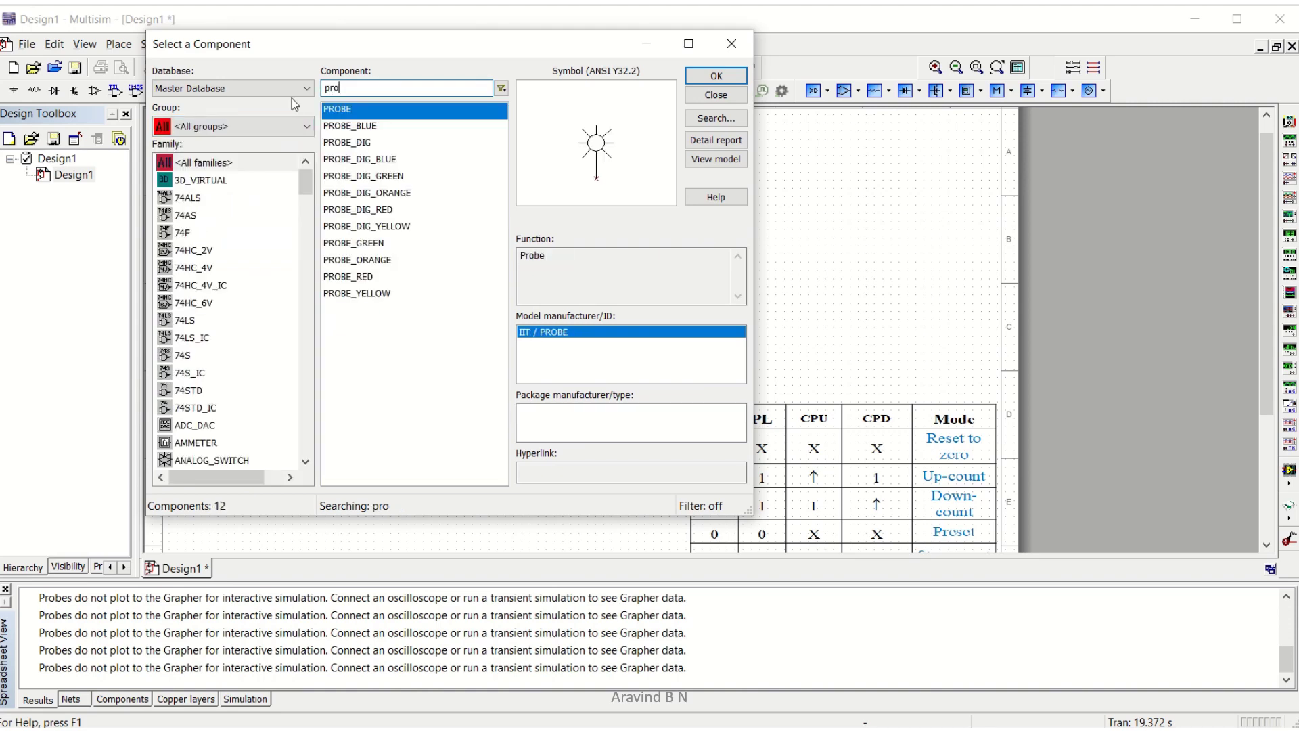
click(369, 278)
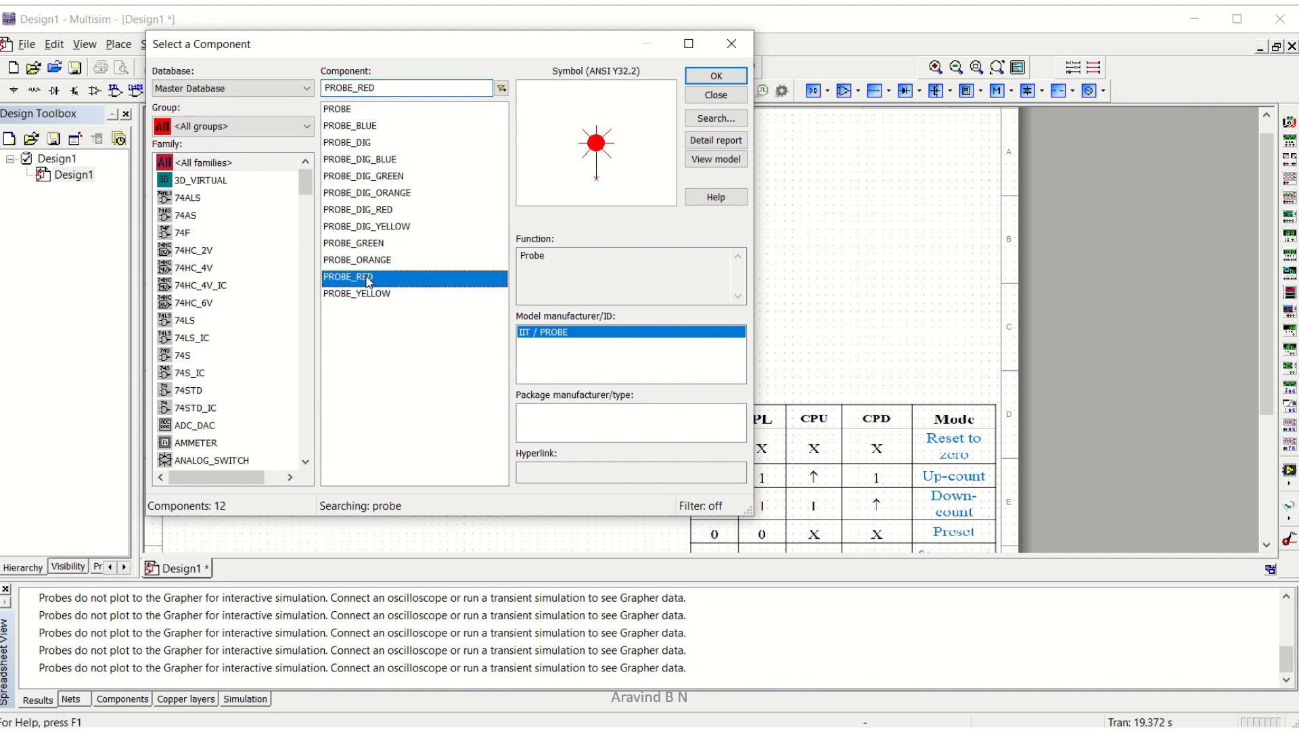
click(711, 75)
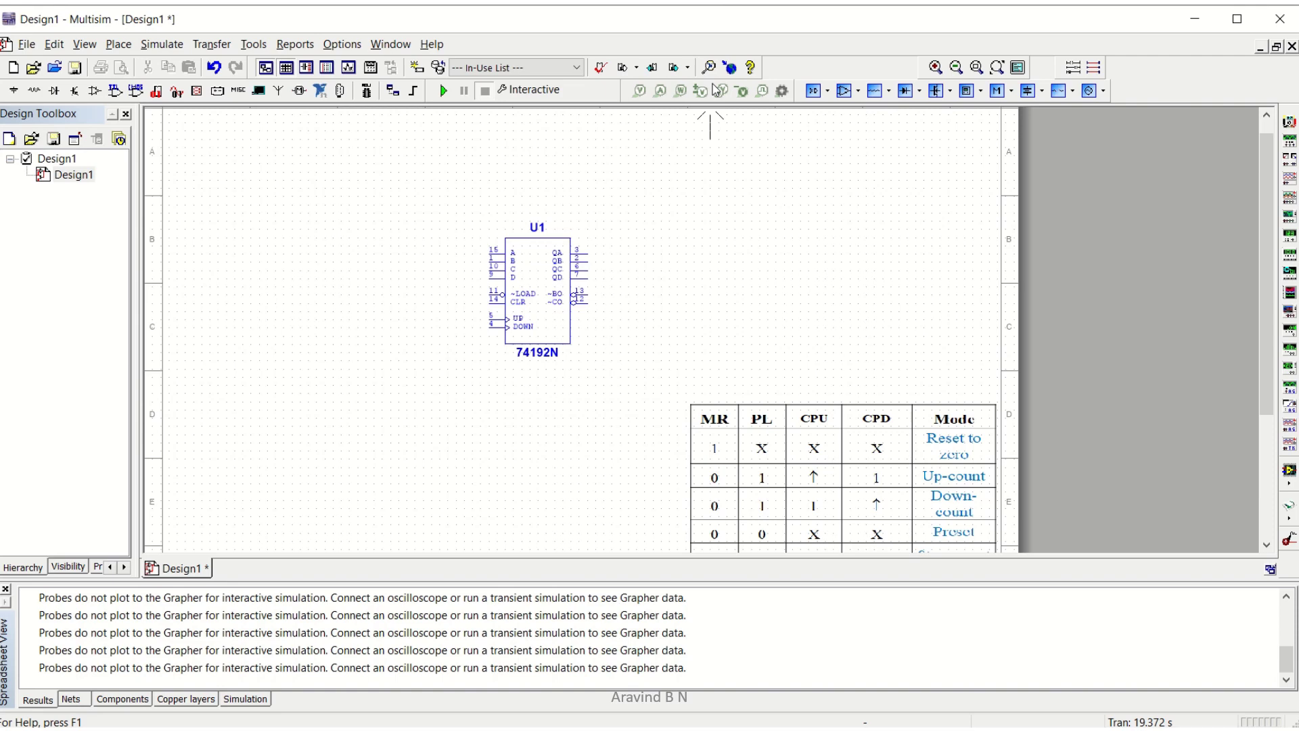
Step: Place four red probes, X1 to X4, in a row above the counter
click(630, 259)
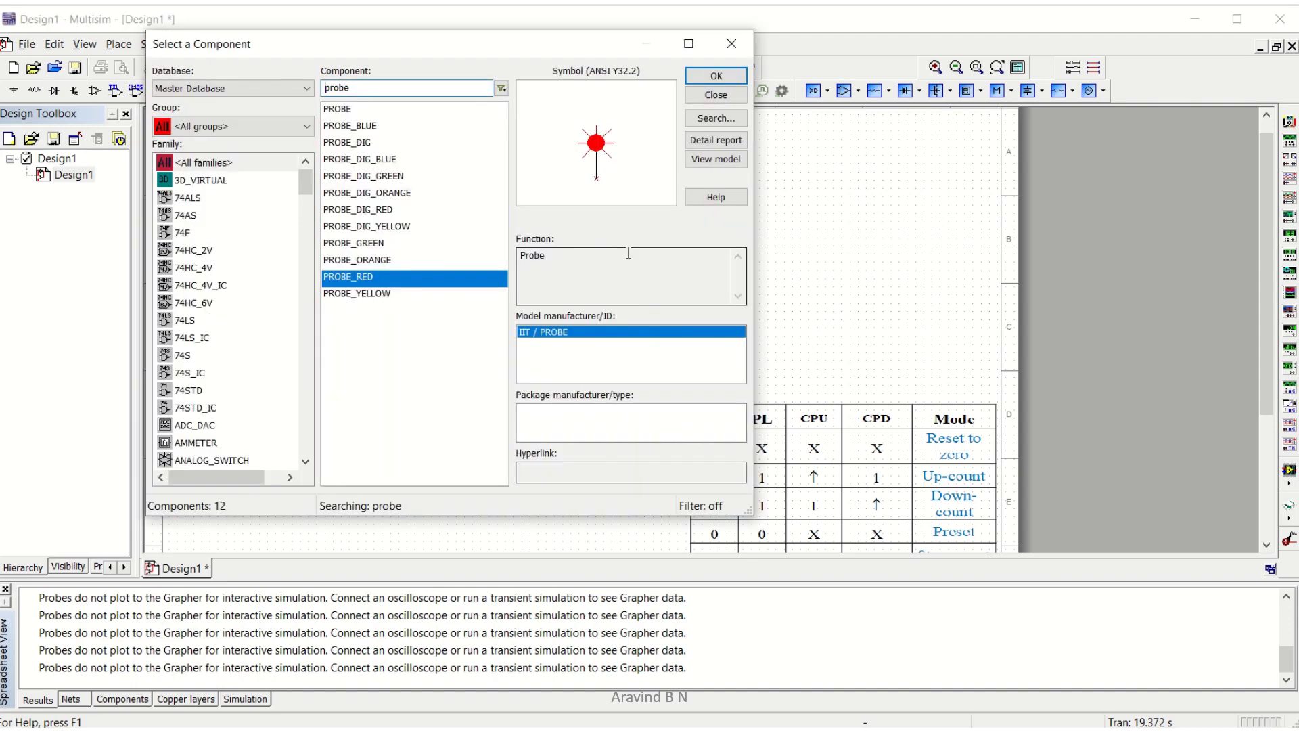
click(715, 77)
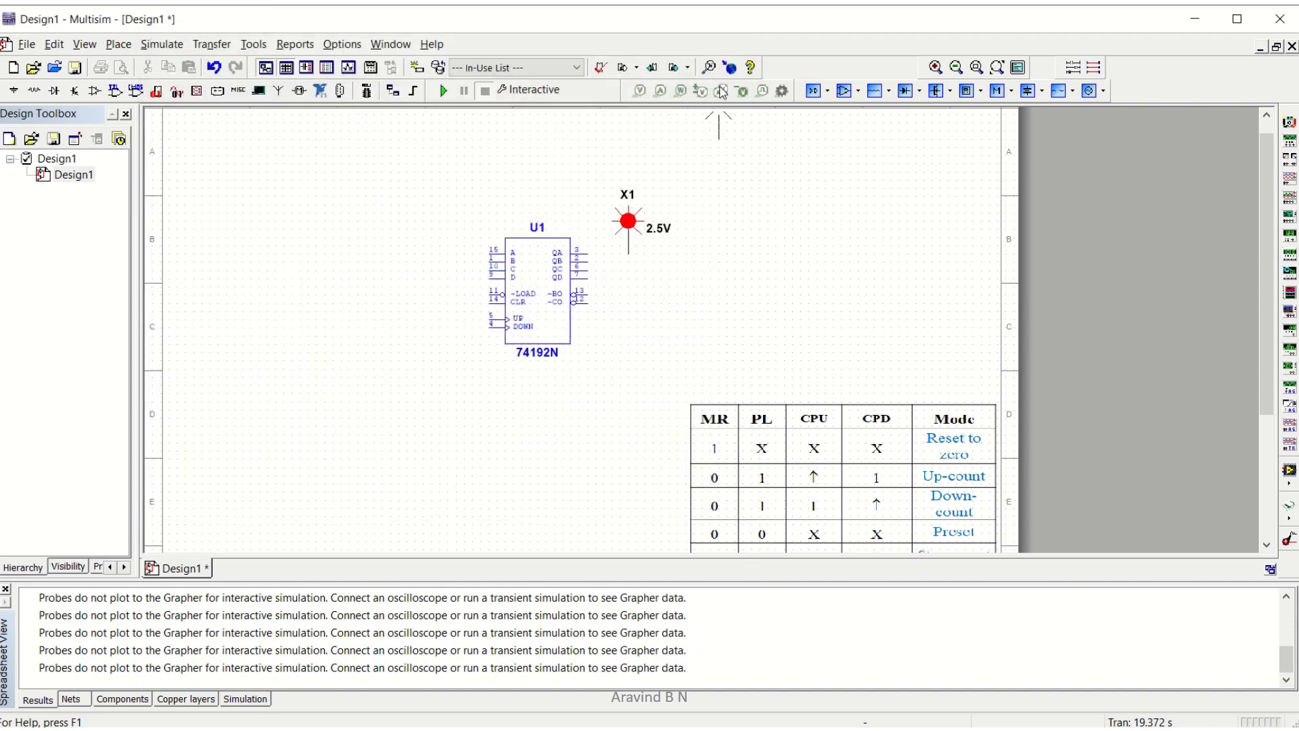
click(676, 251)
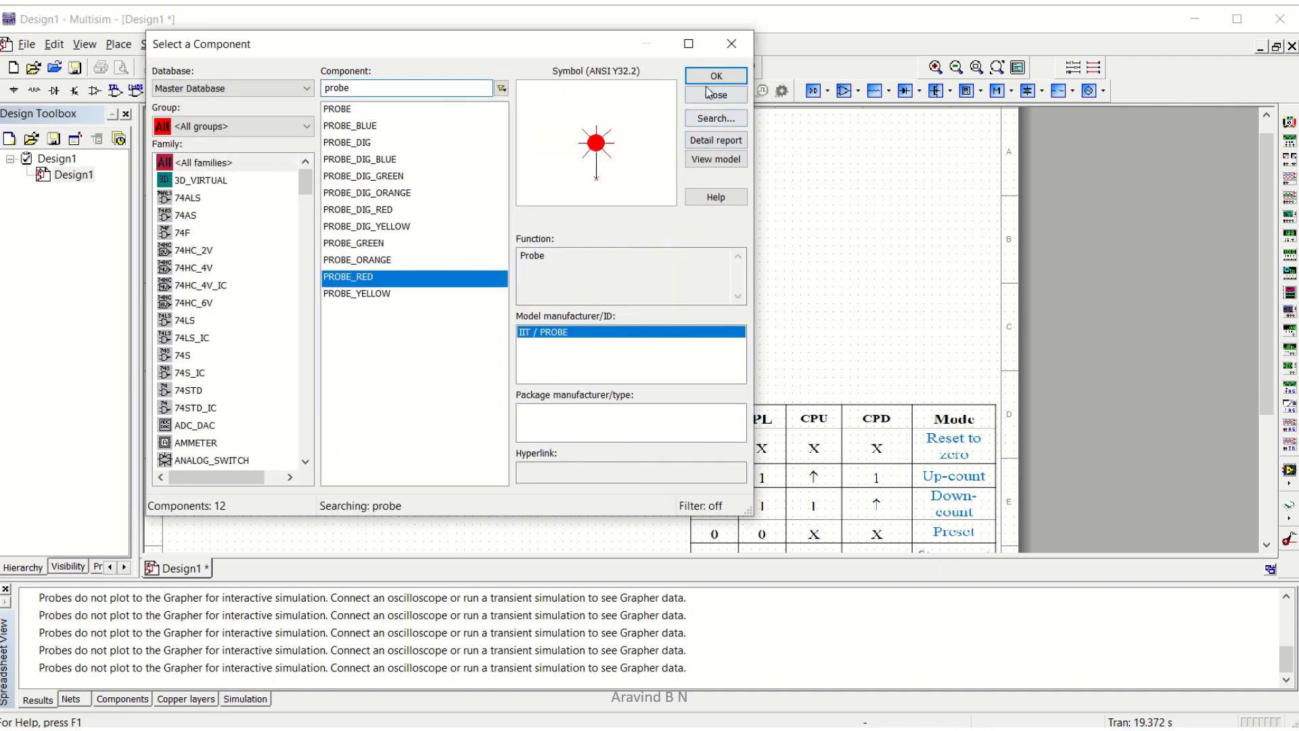
click(714, 75)
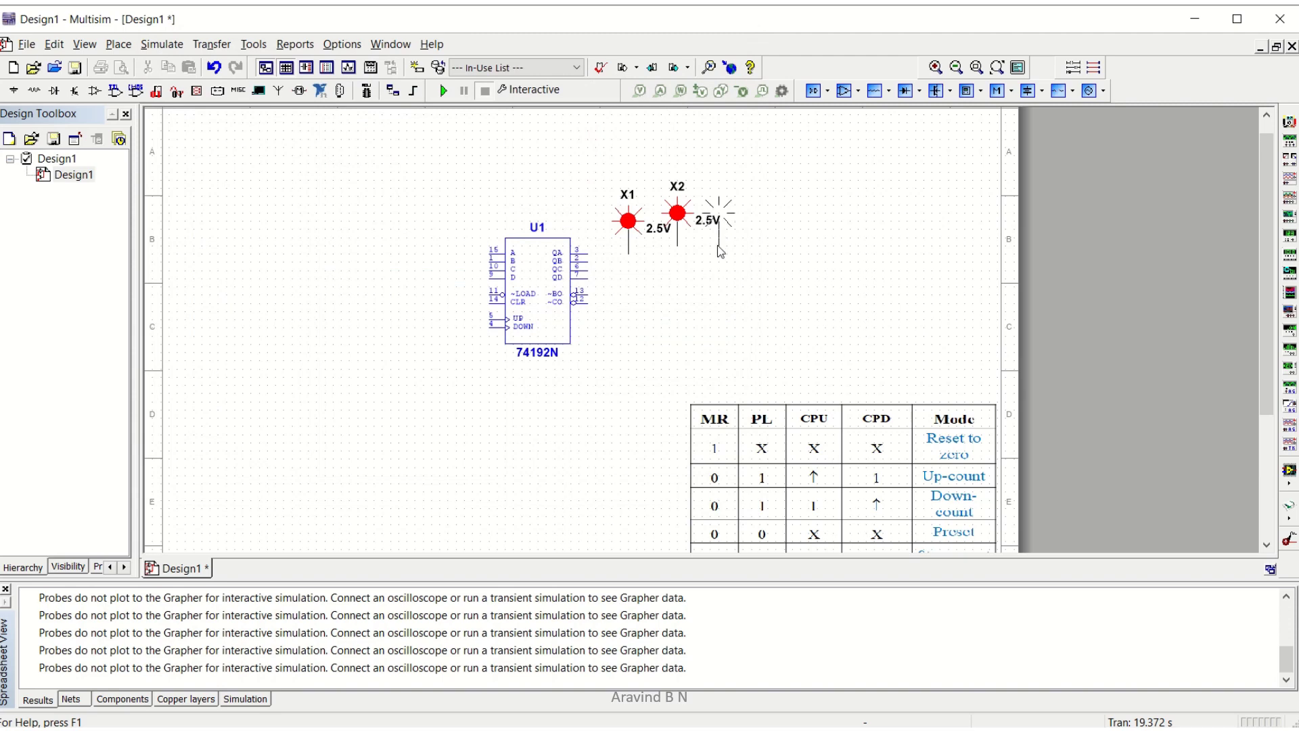
click(722, 252)
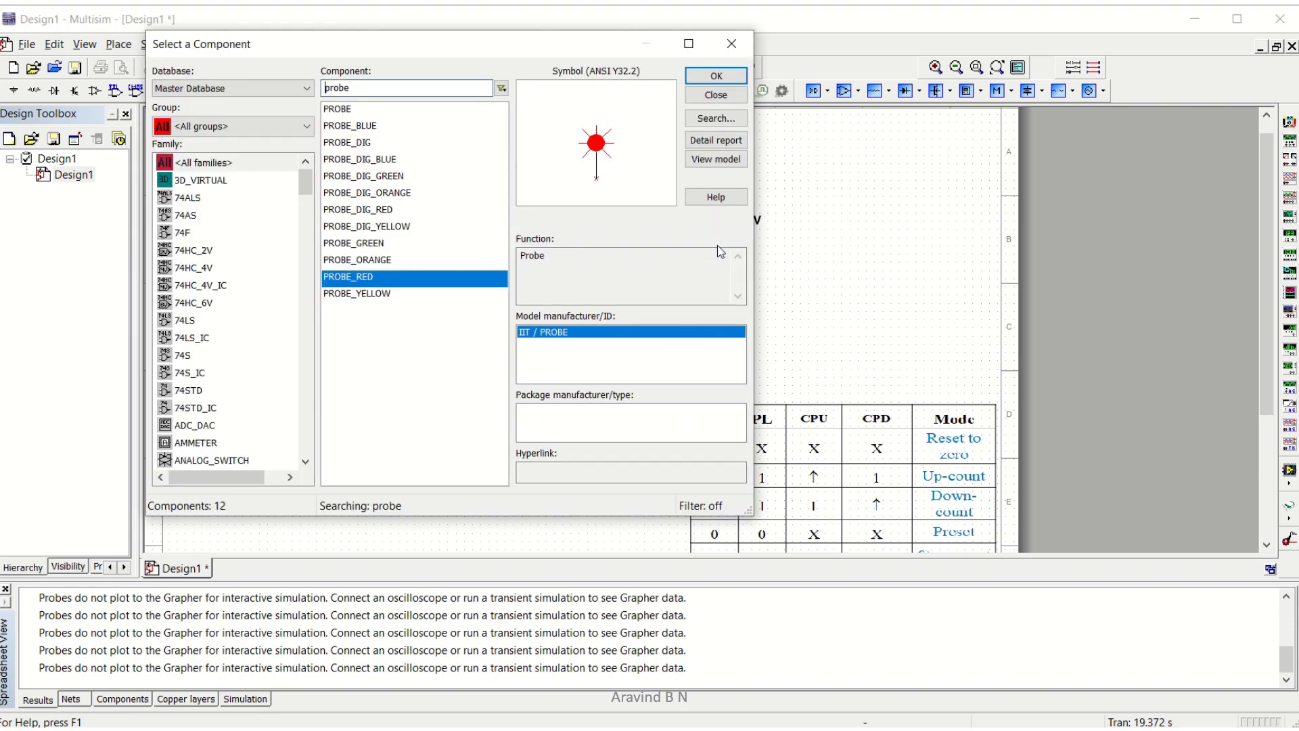
click(722, 99)
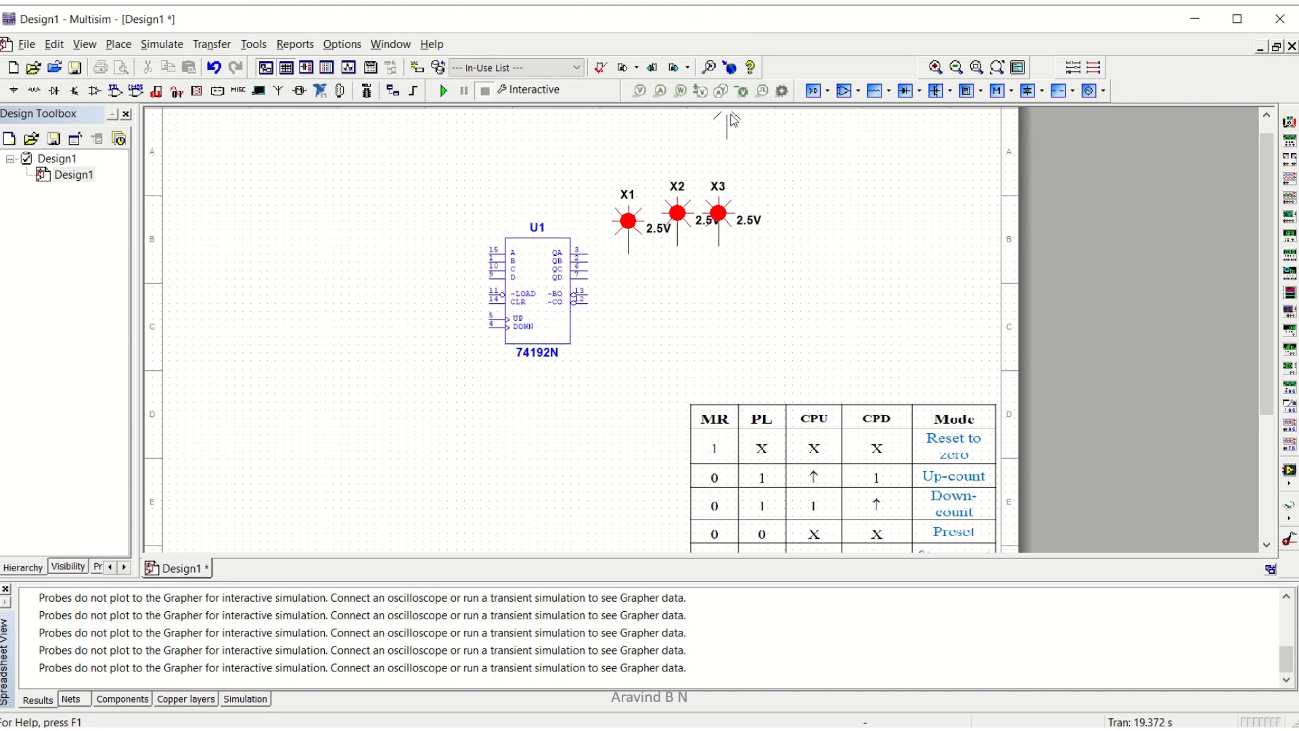
click(761, 248)
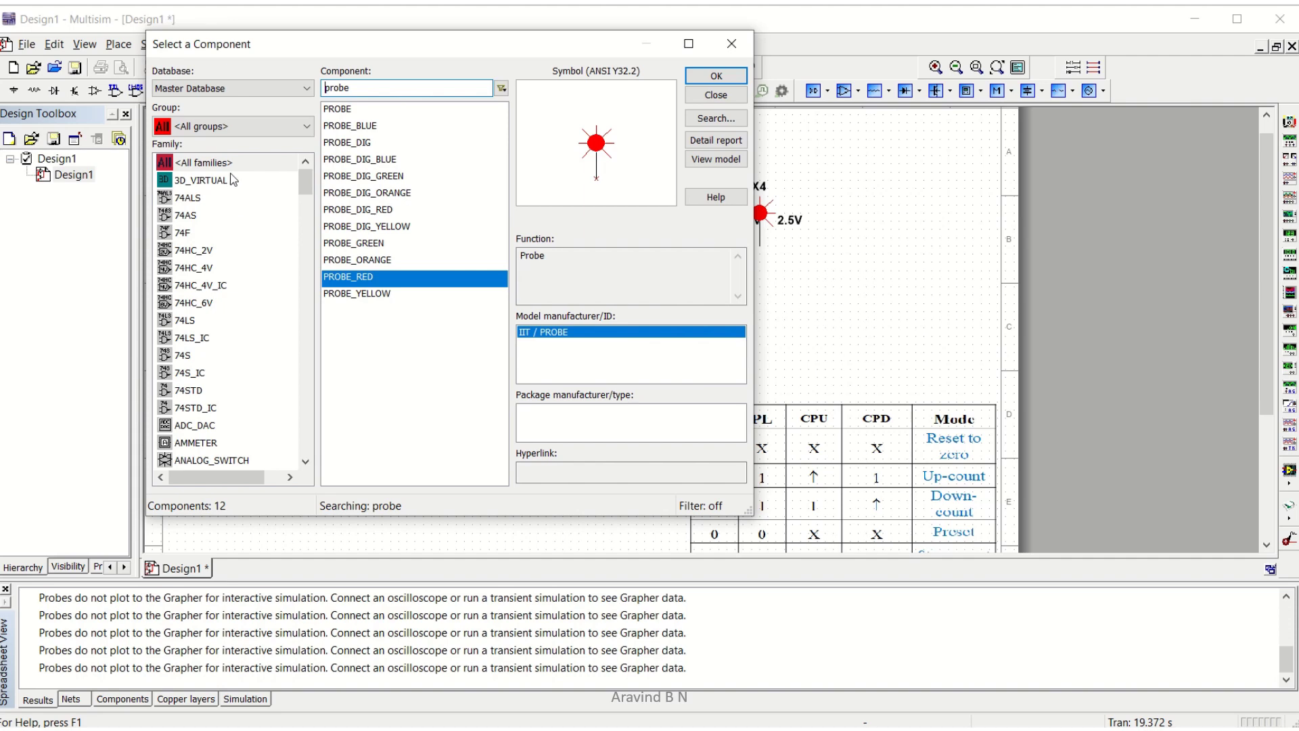
Step: Place a VCC supply from the Sources group below the counter, linked to hidden power pins
click(234, 131)
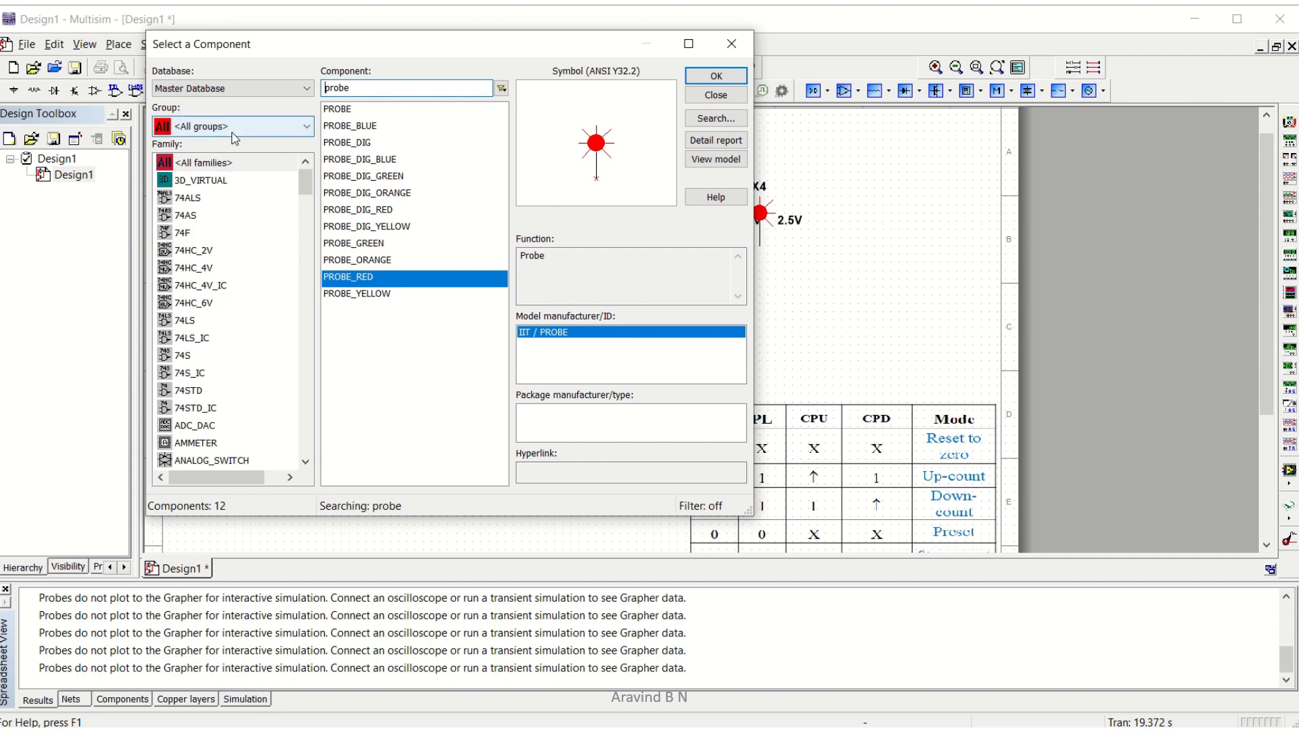
click(229, 164)
text(g)
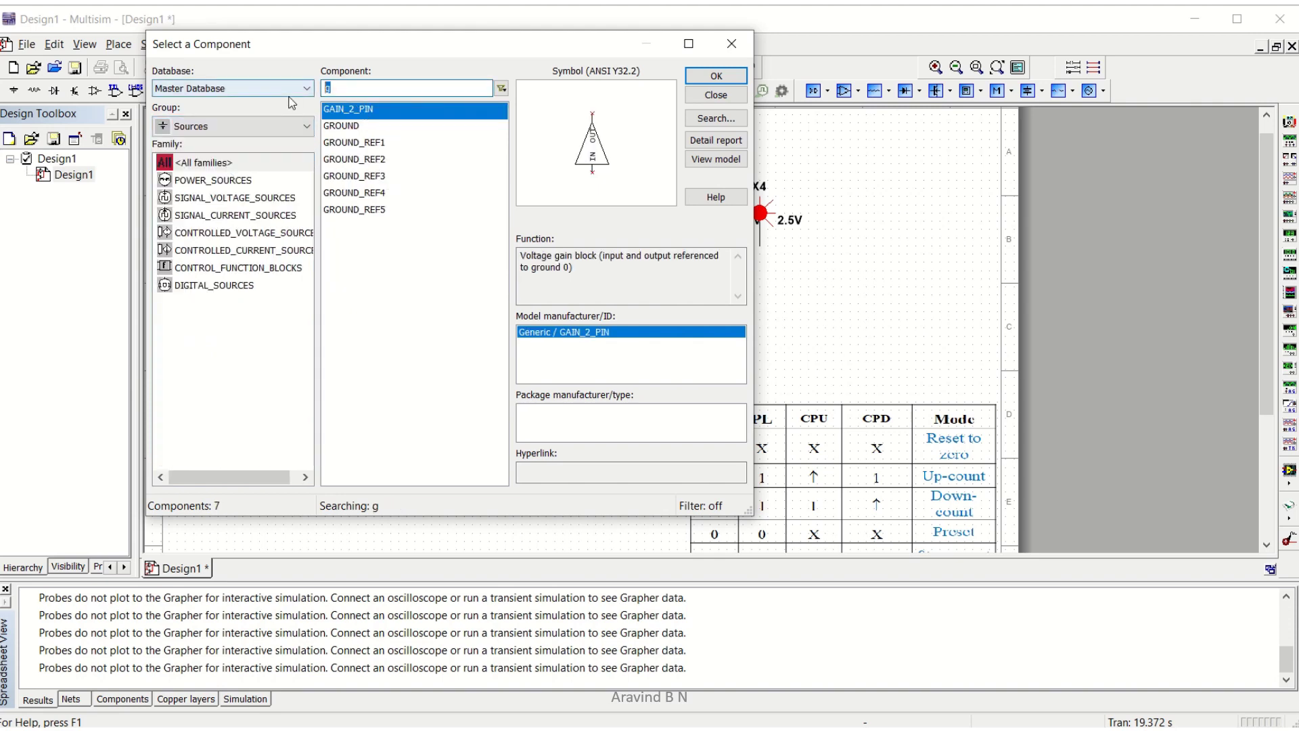
text(vcc)
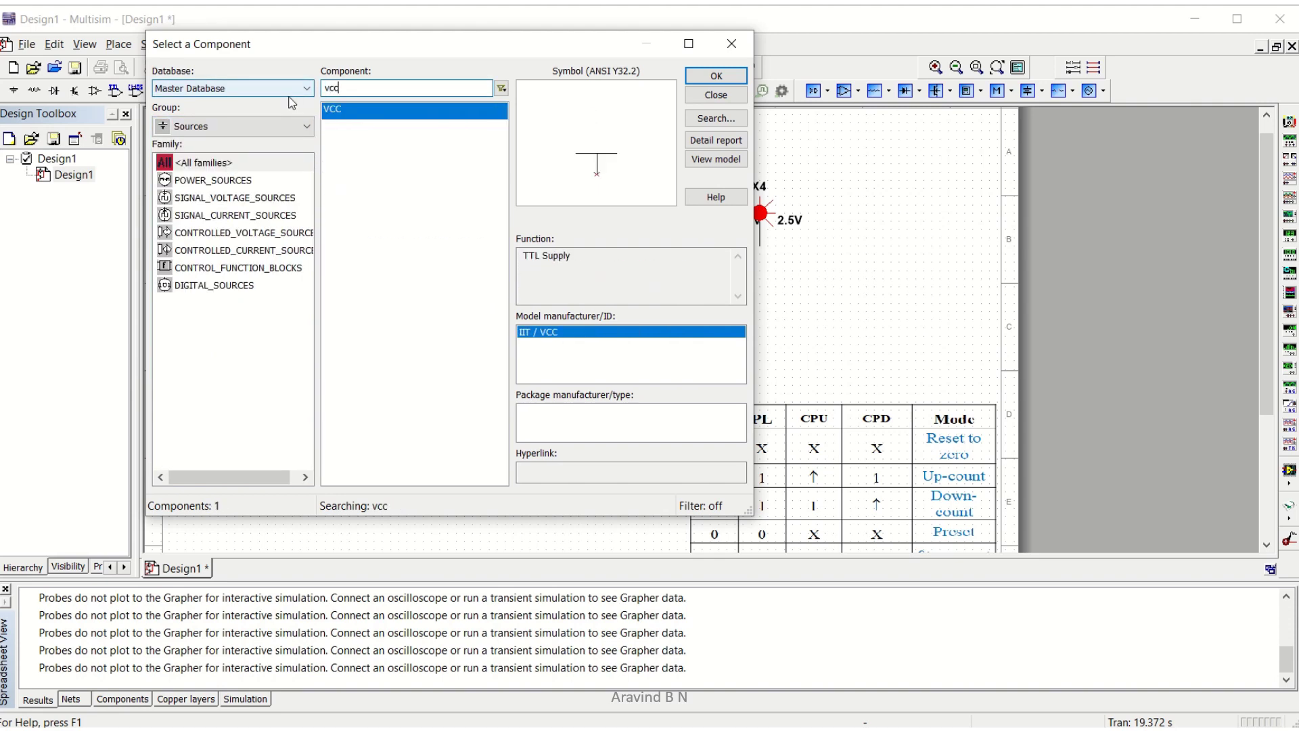
click(705, 84)
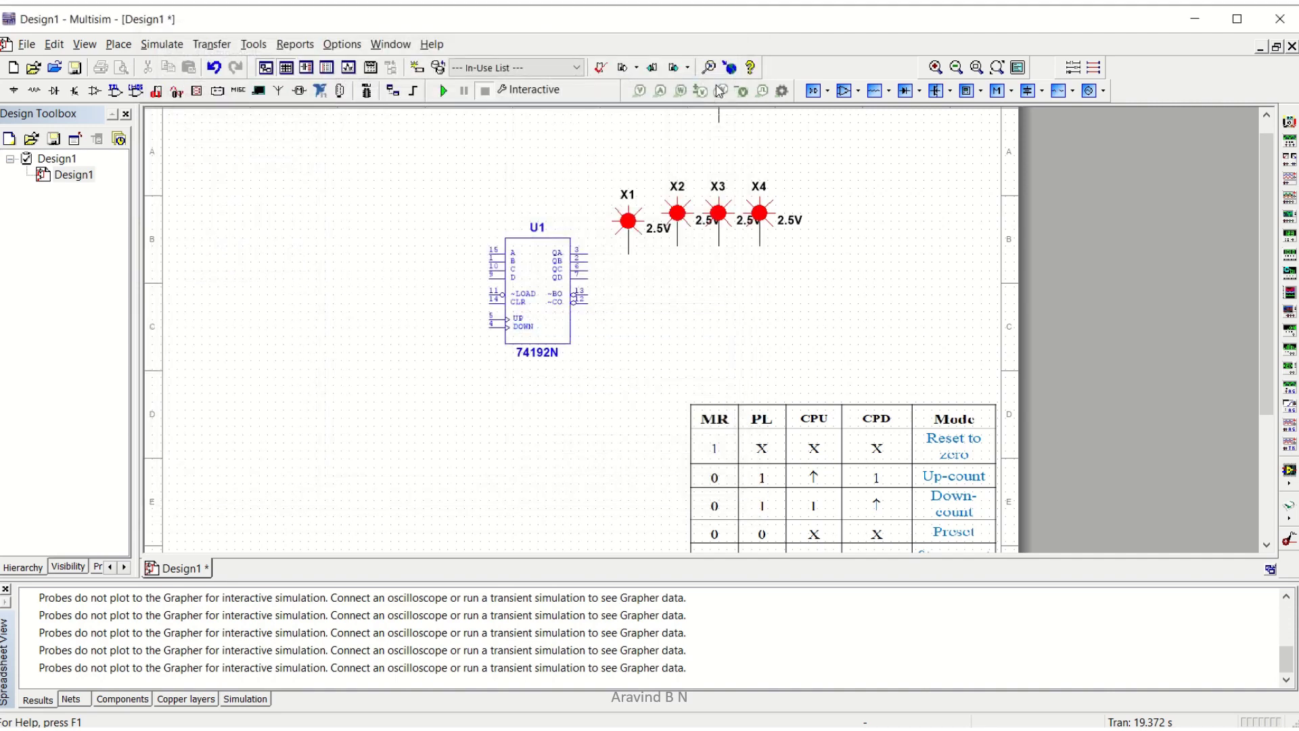
click(325, 410)
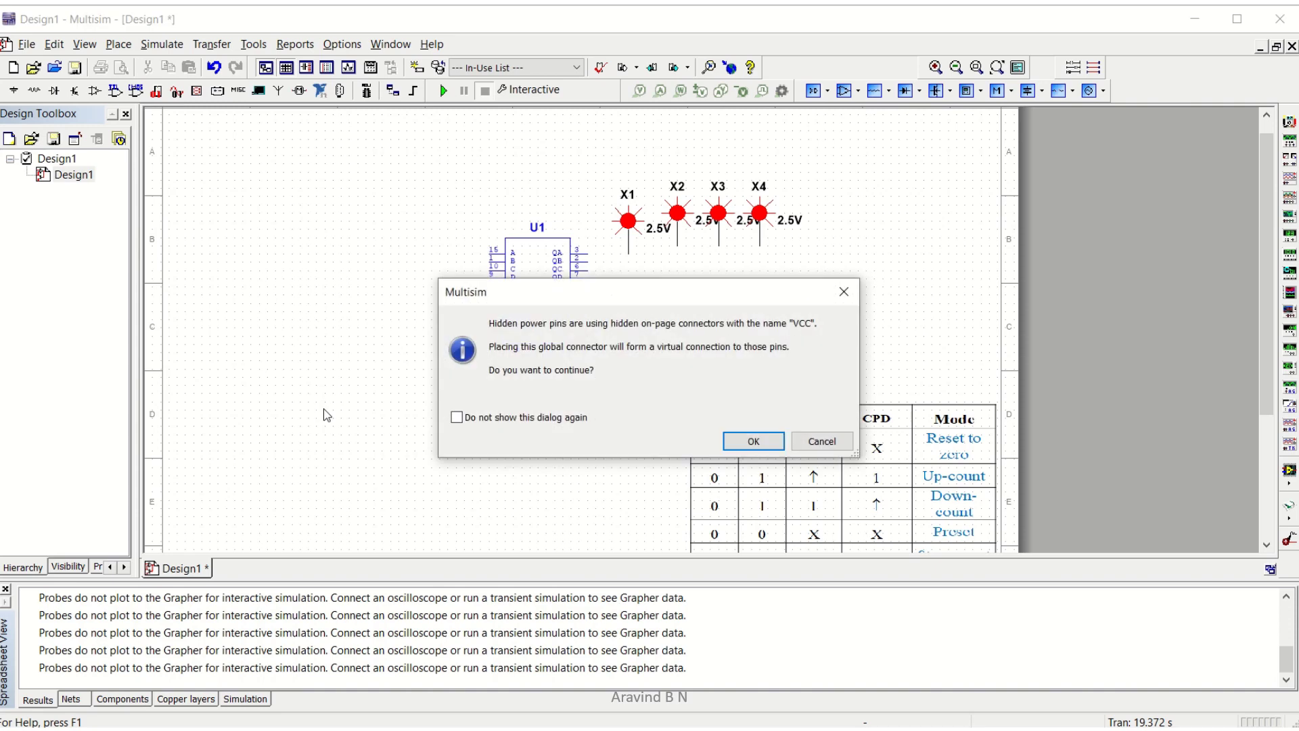
click(752, 443)
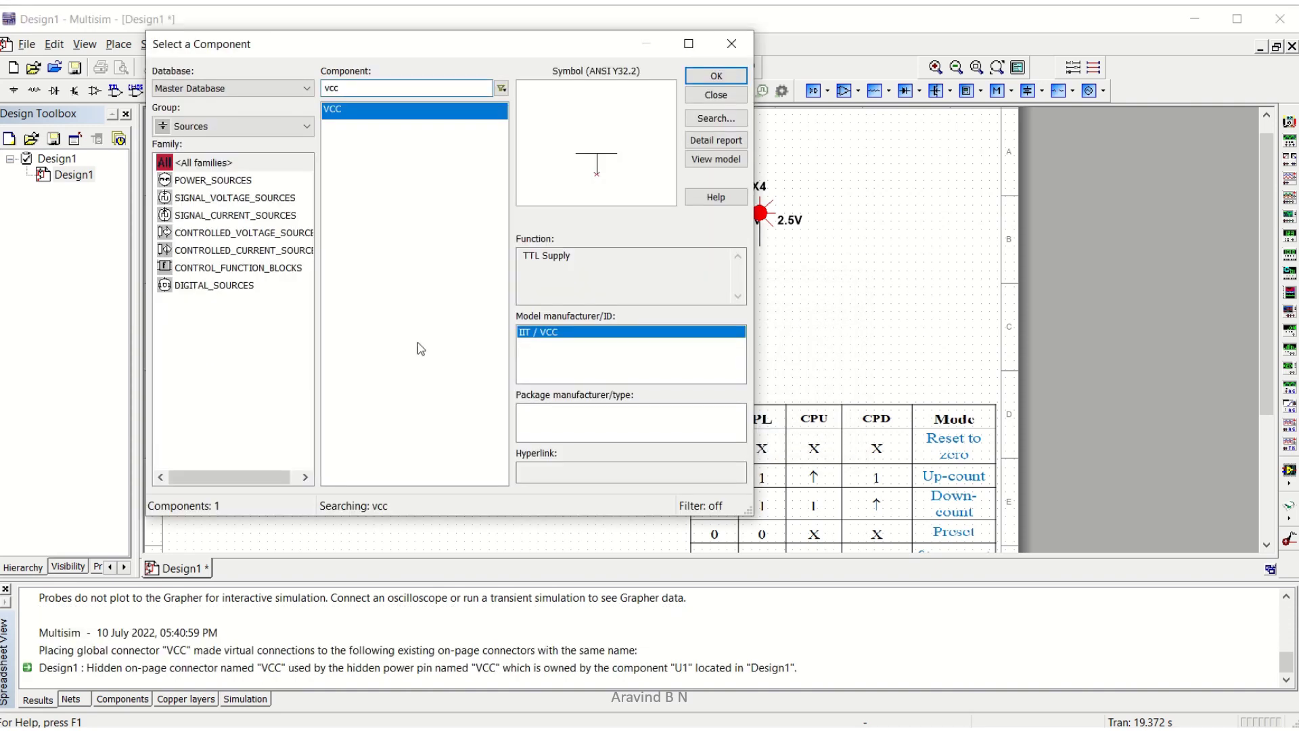
Step: Search 'grou' and place a GROUND symbol on the schematic
double_click(333, 88)
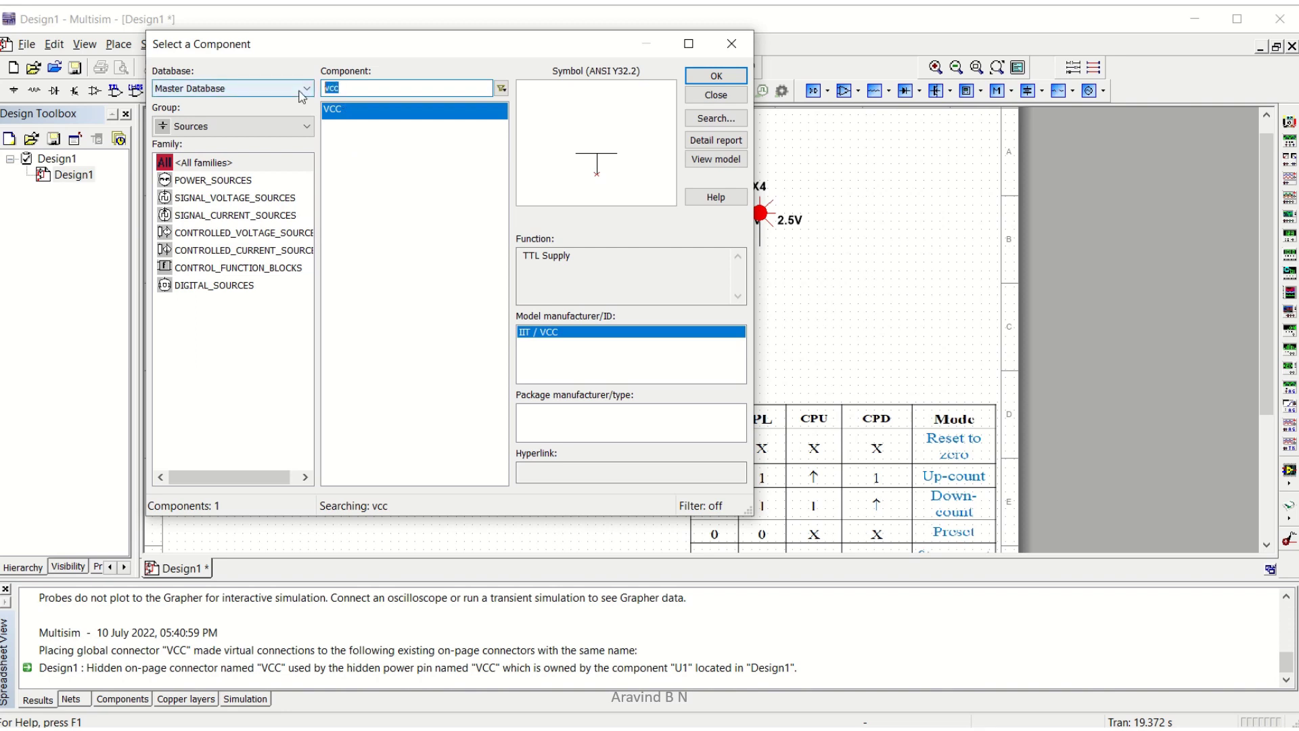
text(grou)
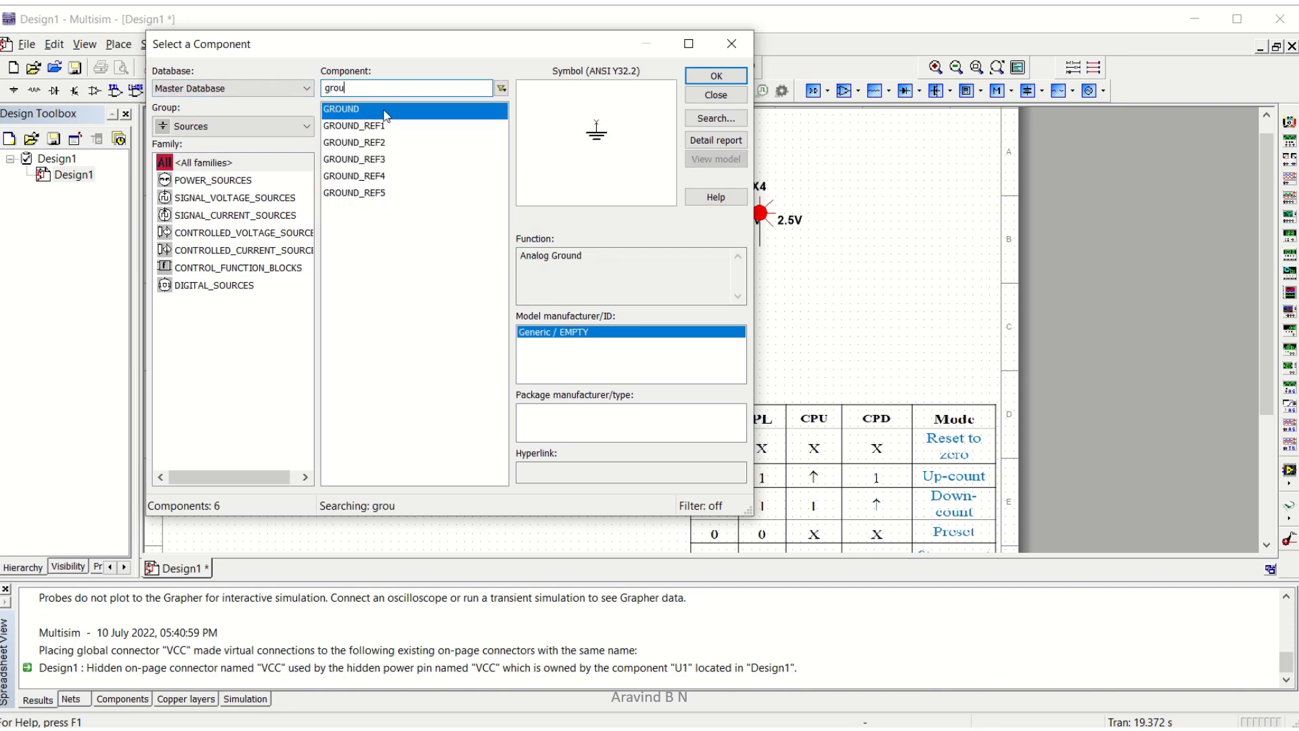
click(716, 76)
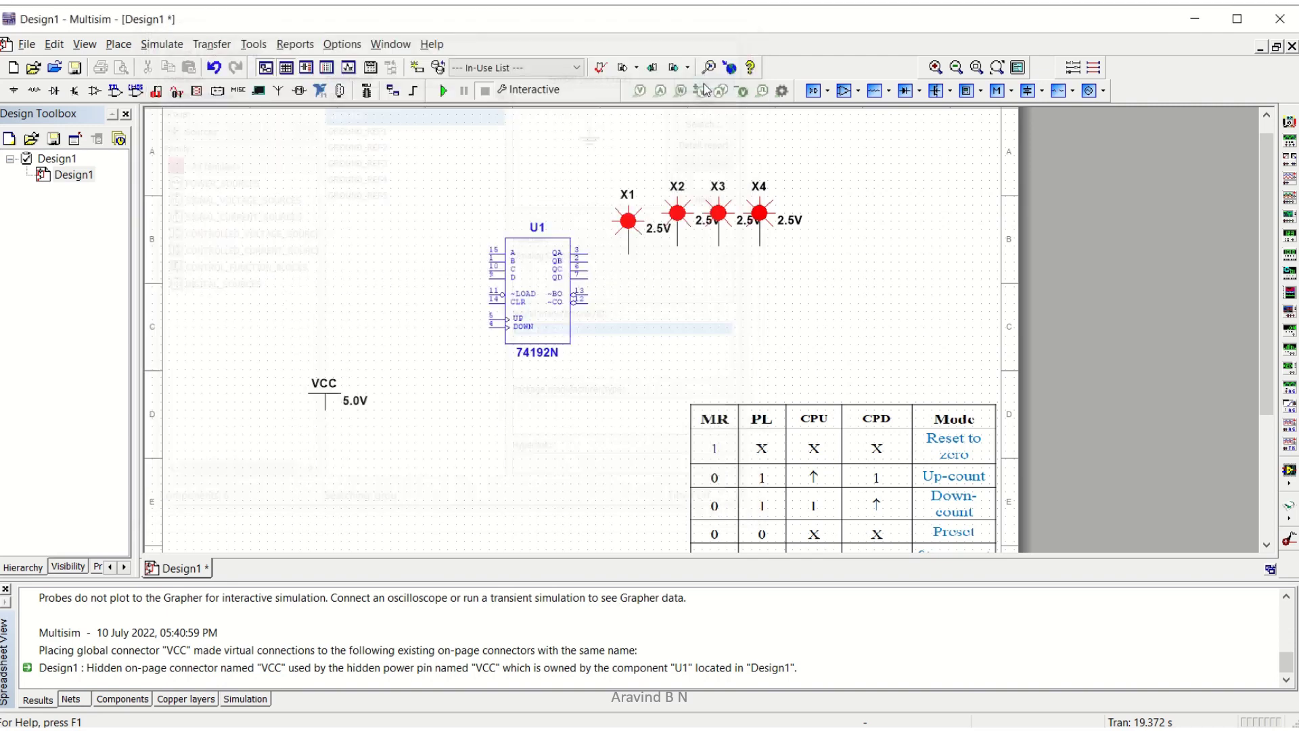
click(234, 311)
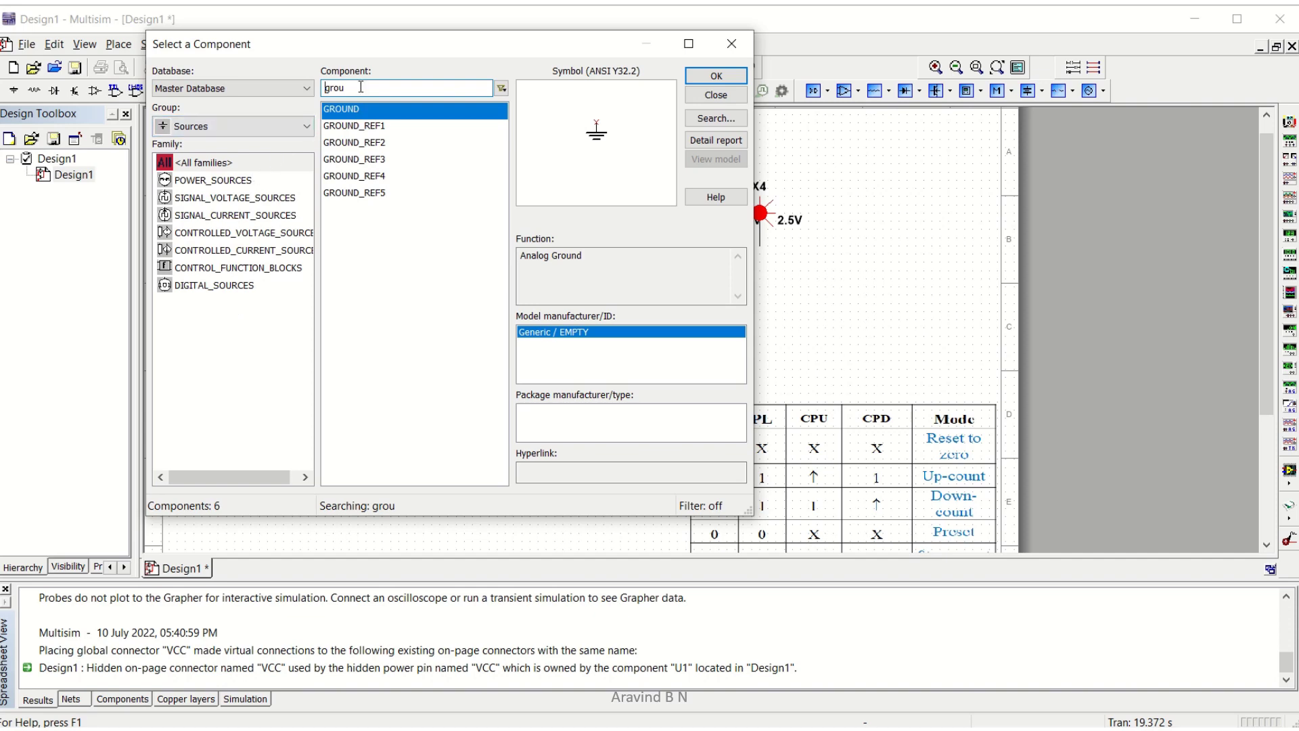
Step: Search 'clock', place the CLOCK_VOLTAGE source, and close the component browser
text(clock)
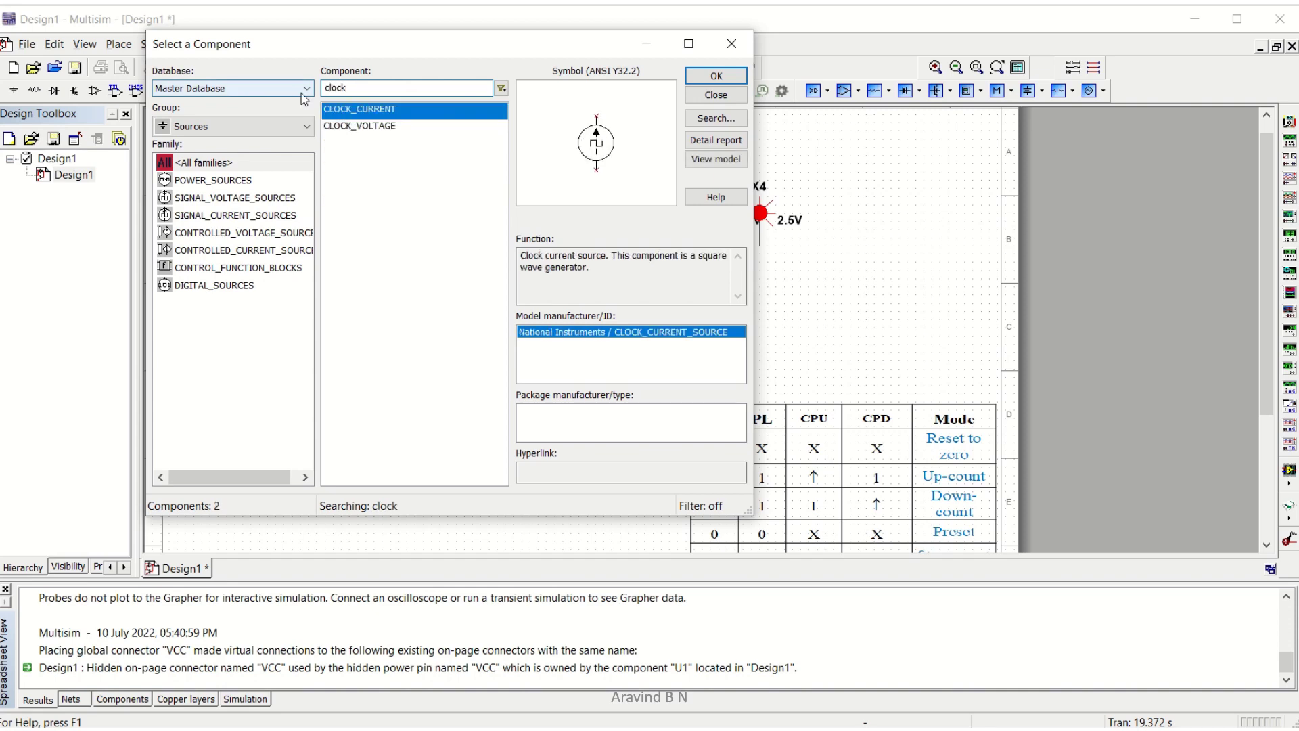
click(367, 130)
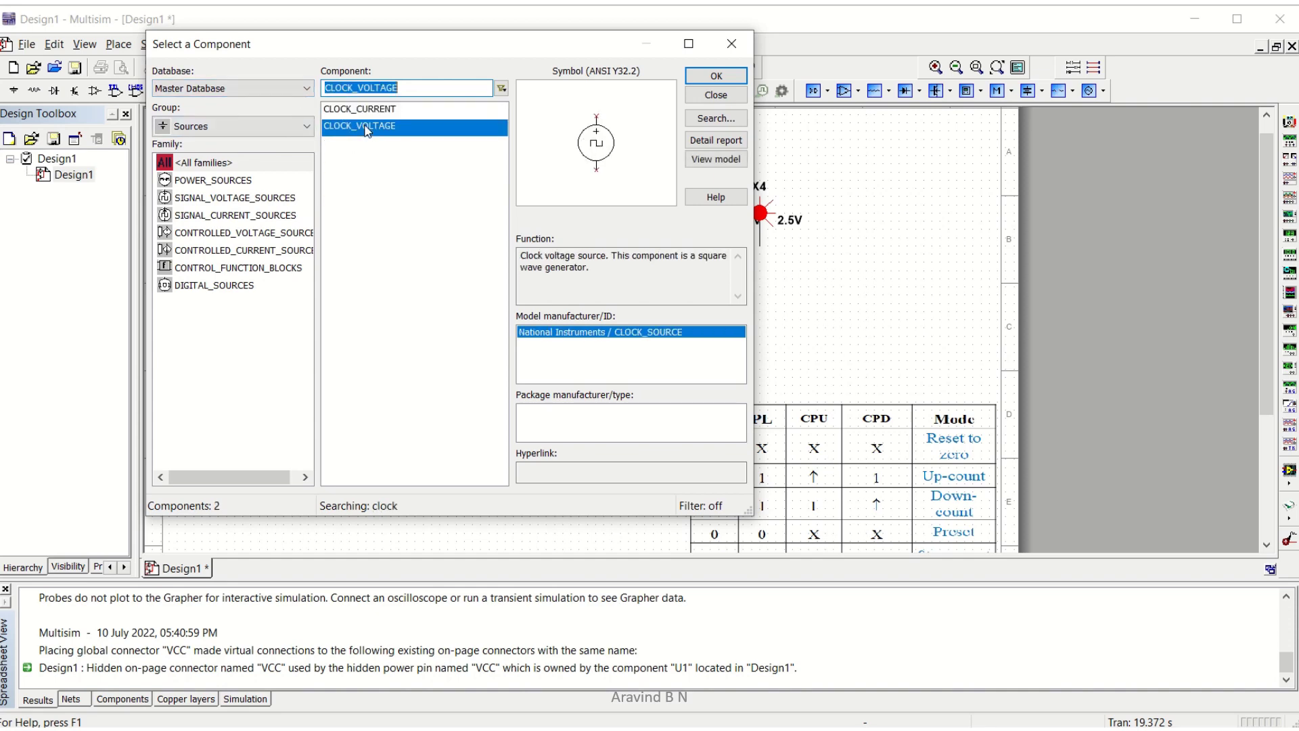
click(710, 85)
click(421, 431)
click(718, 95)
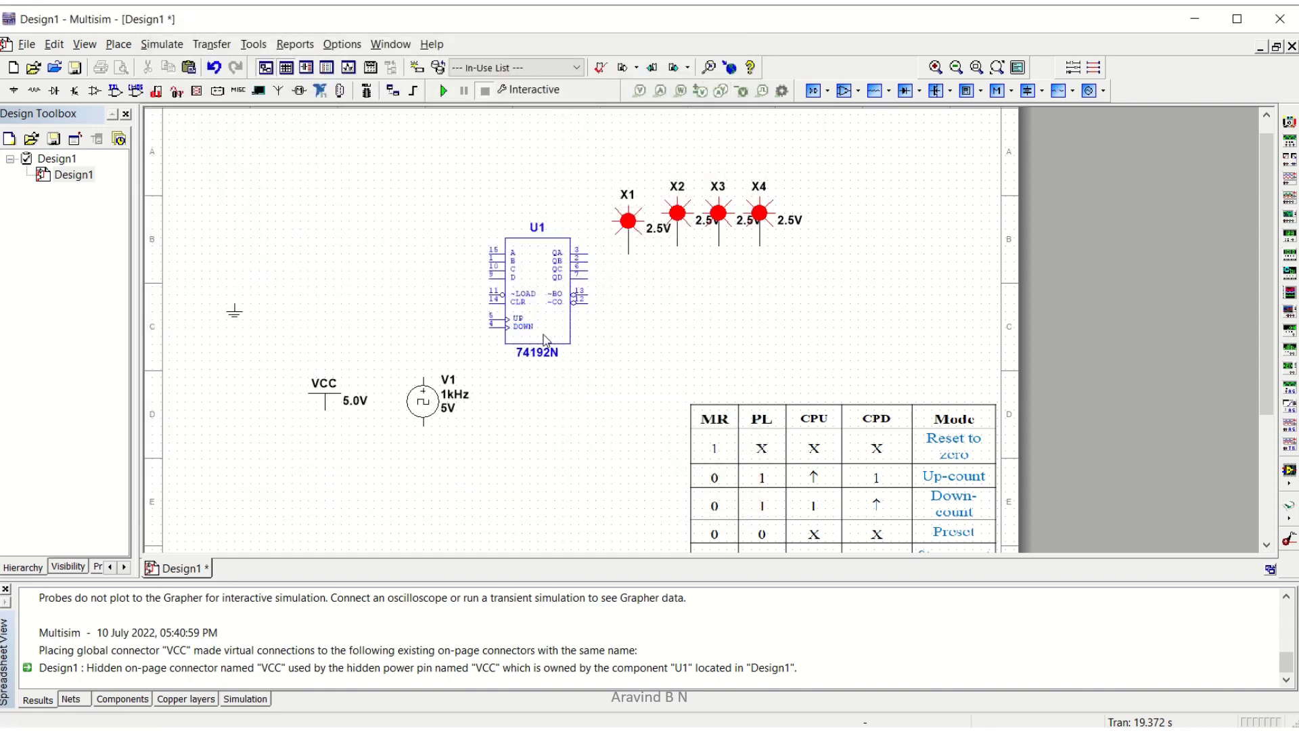
Step: Move probe X1 up in line with probes X2–X4
click(630, 226)
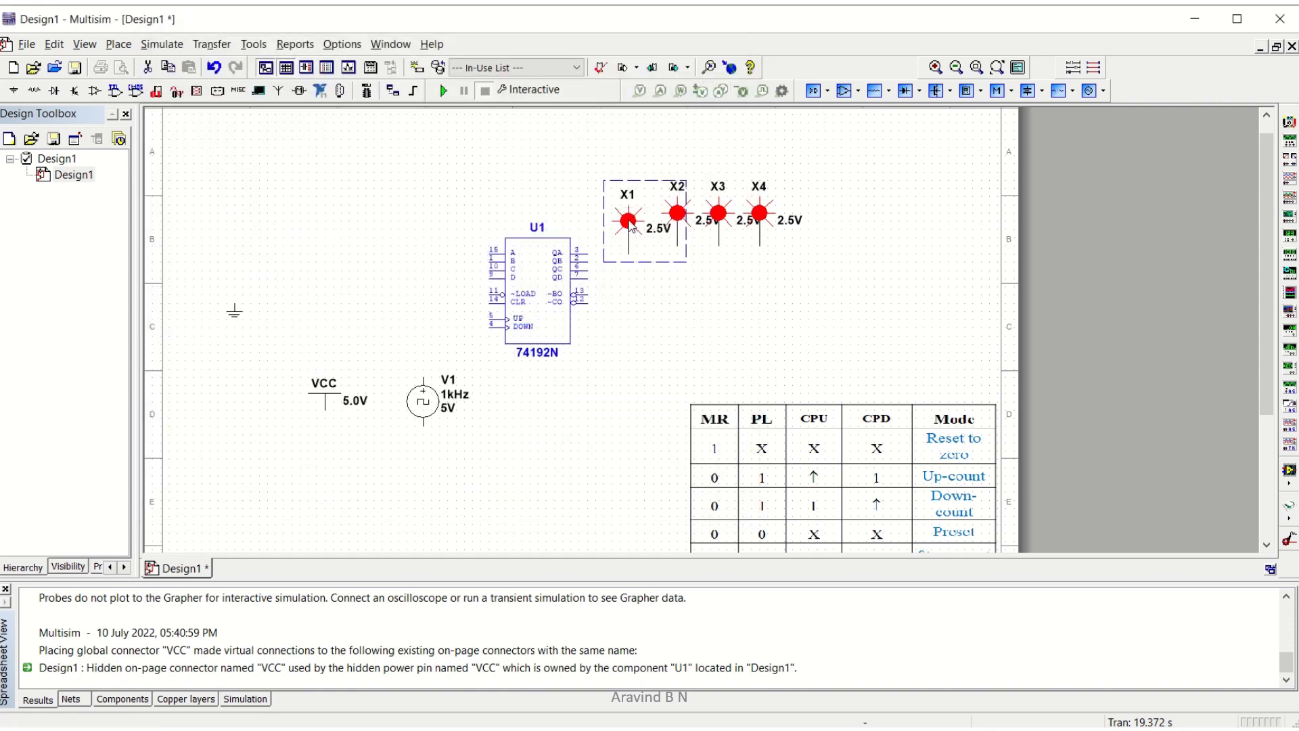
drag(630, 223, 629, 216)
click(677, 310)
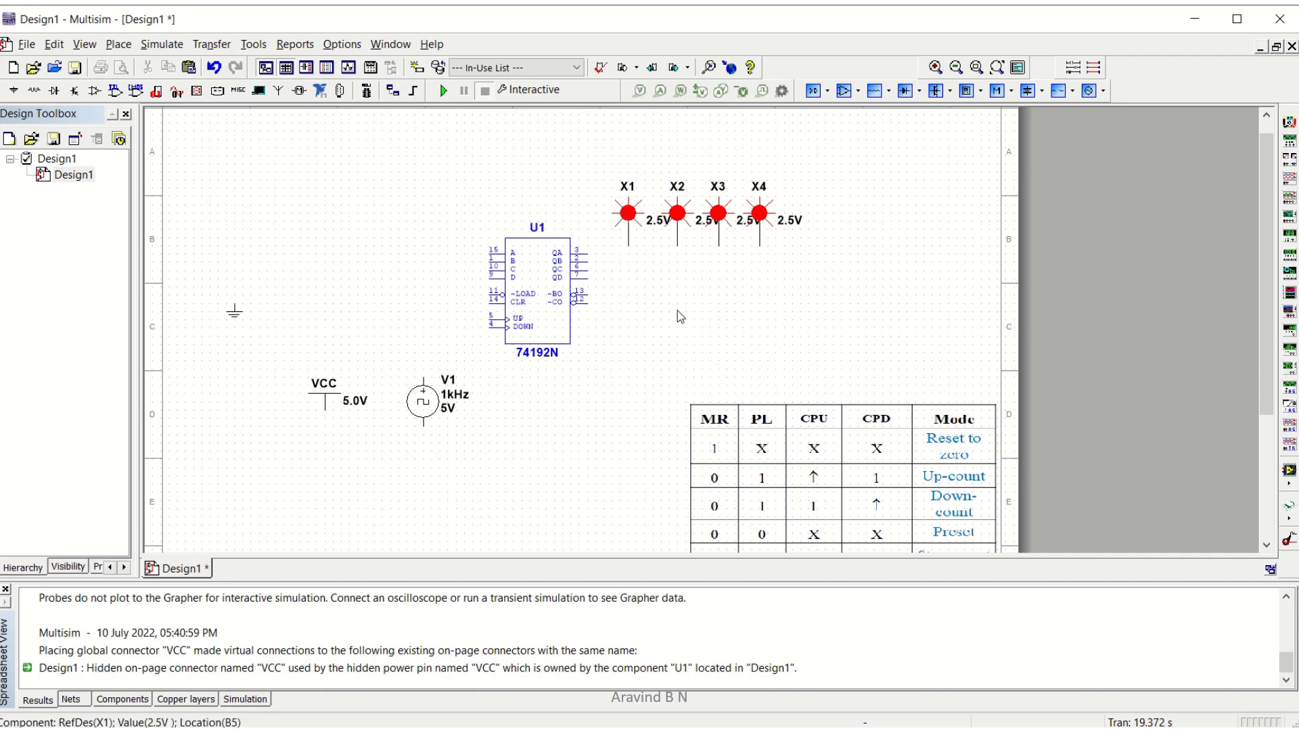
click(936, 67)
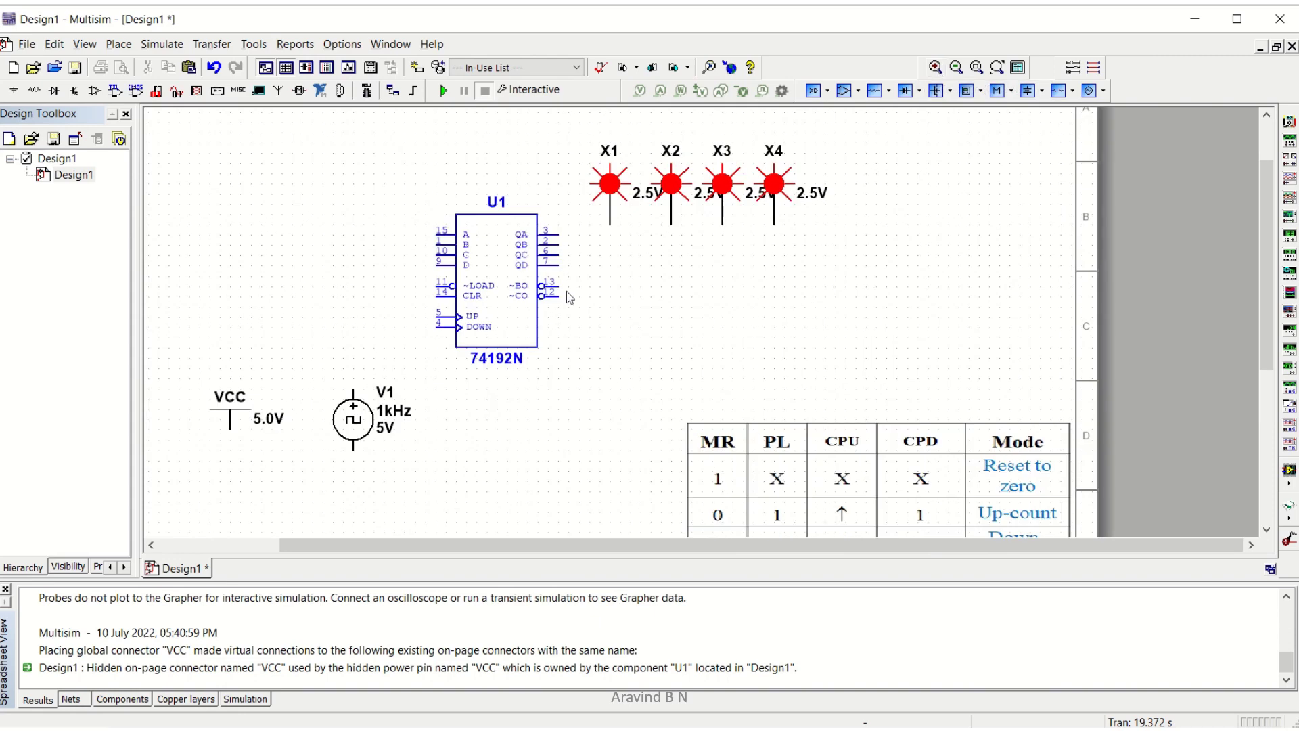
Step: Wire counter outputs QA, QB, QC and QD to probes X1, X2, X3 and X4
click(558, 234)
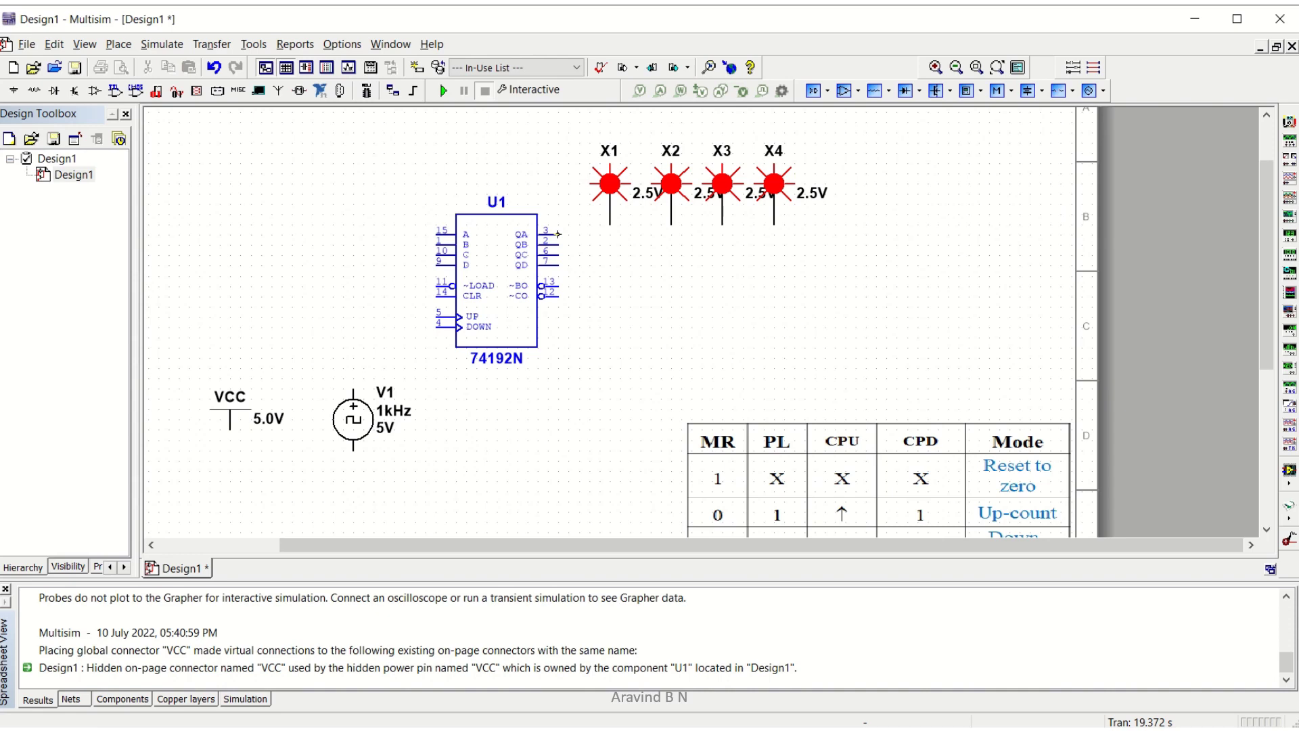
click(609, 223)
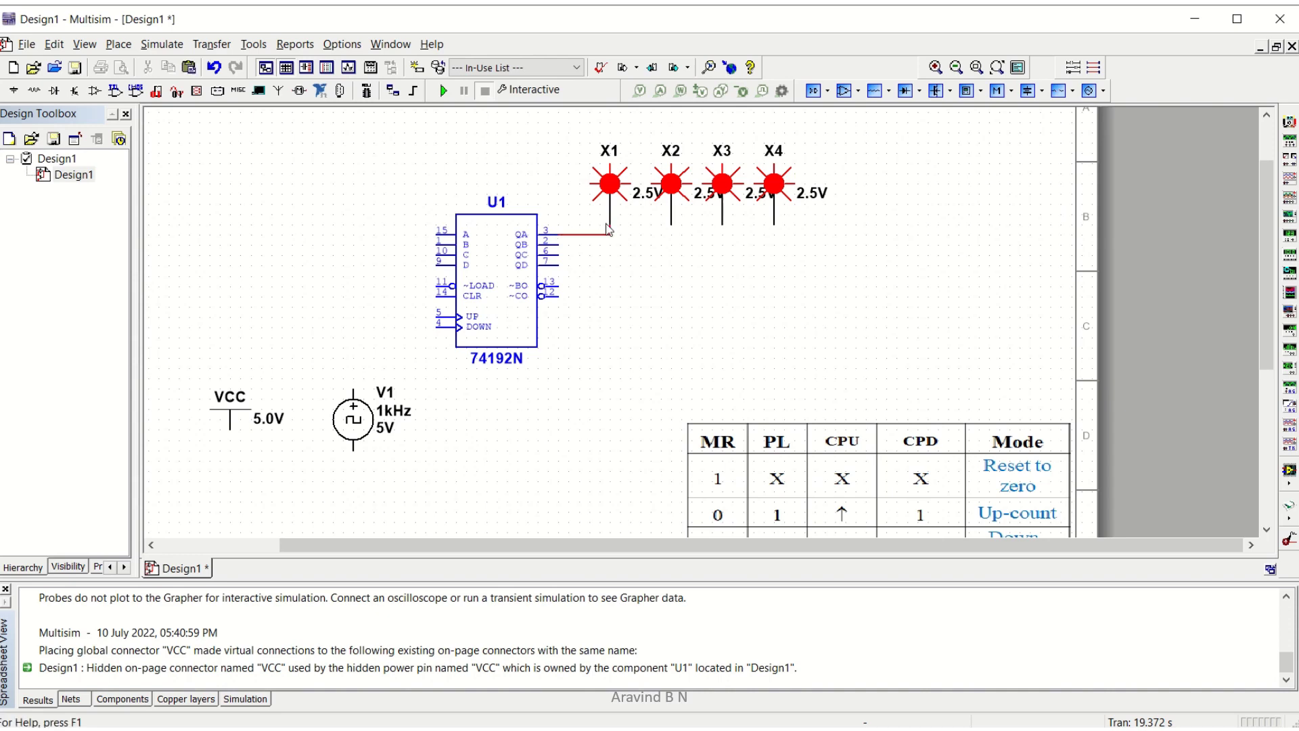
click(558, 244)
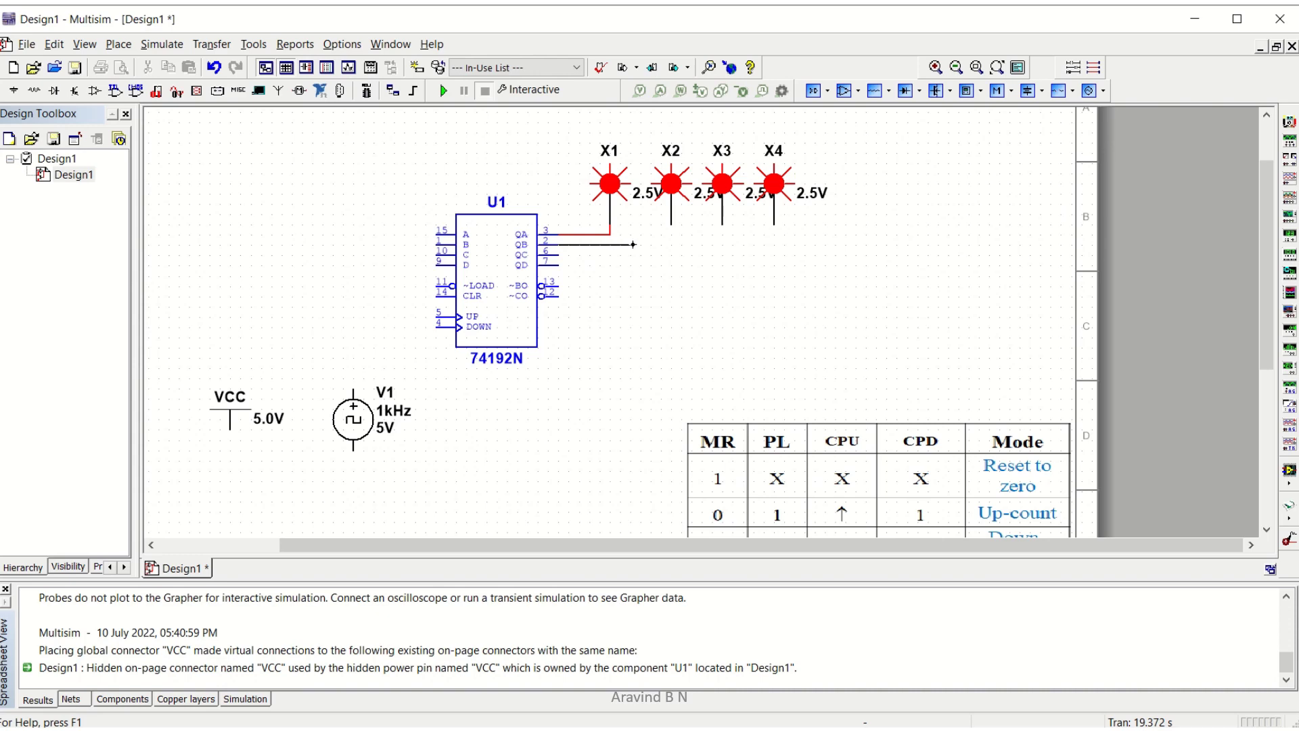
click(671, 223)
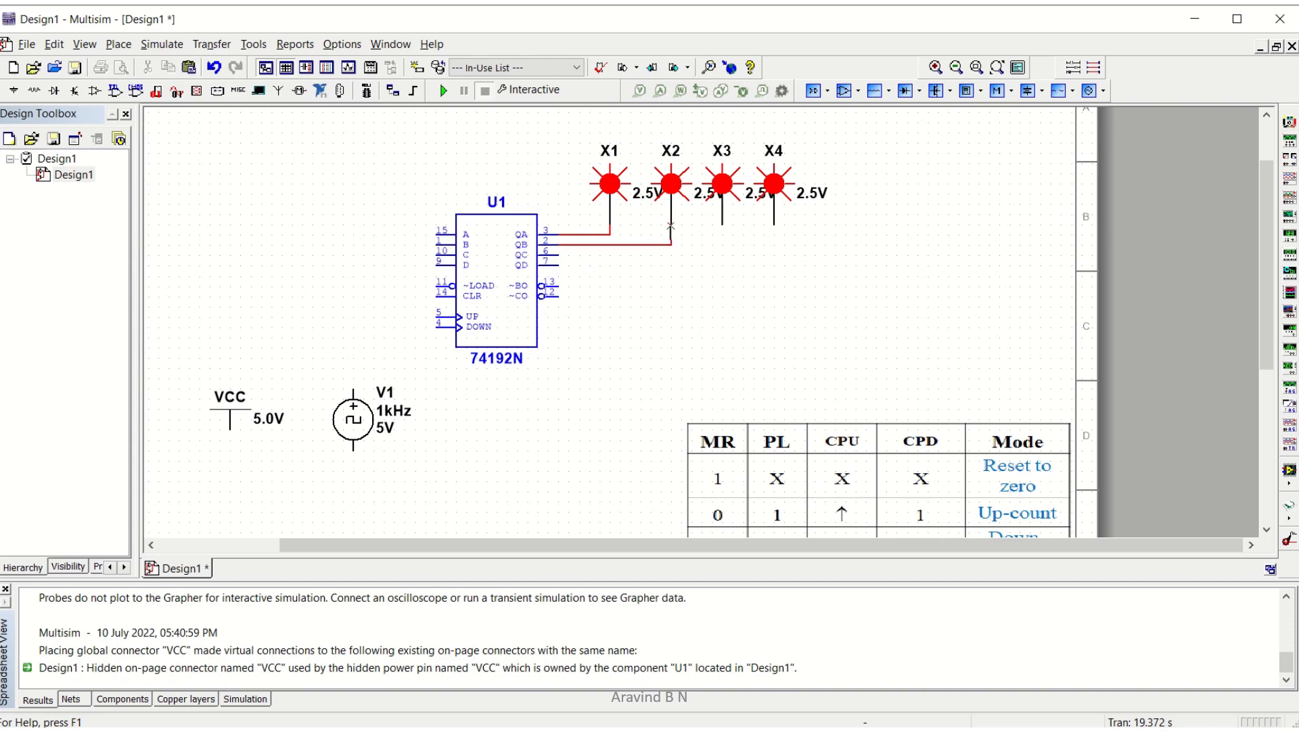
click(560, 255)
click(723, 223)
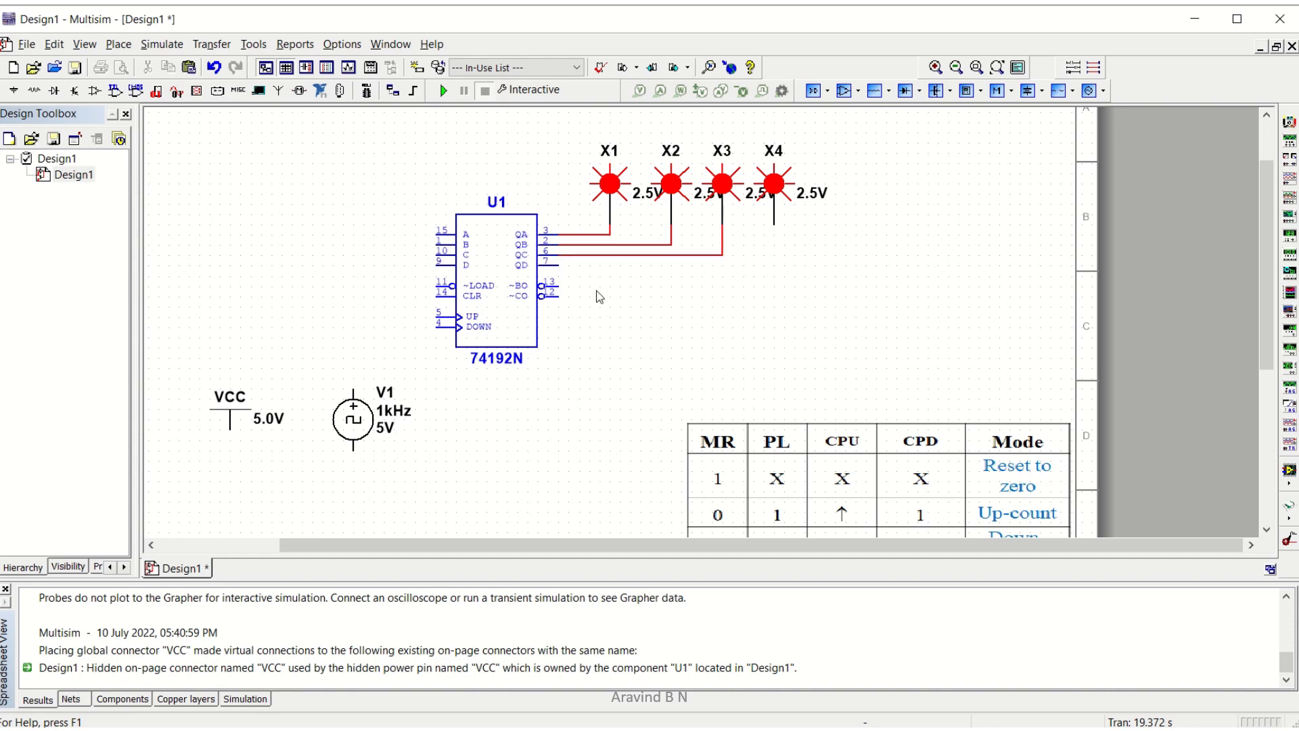
click(557, 265)
click(775, 221)
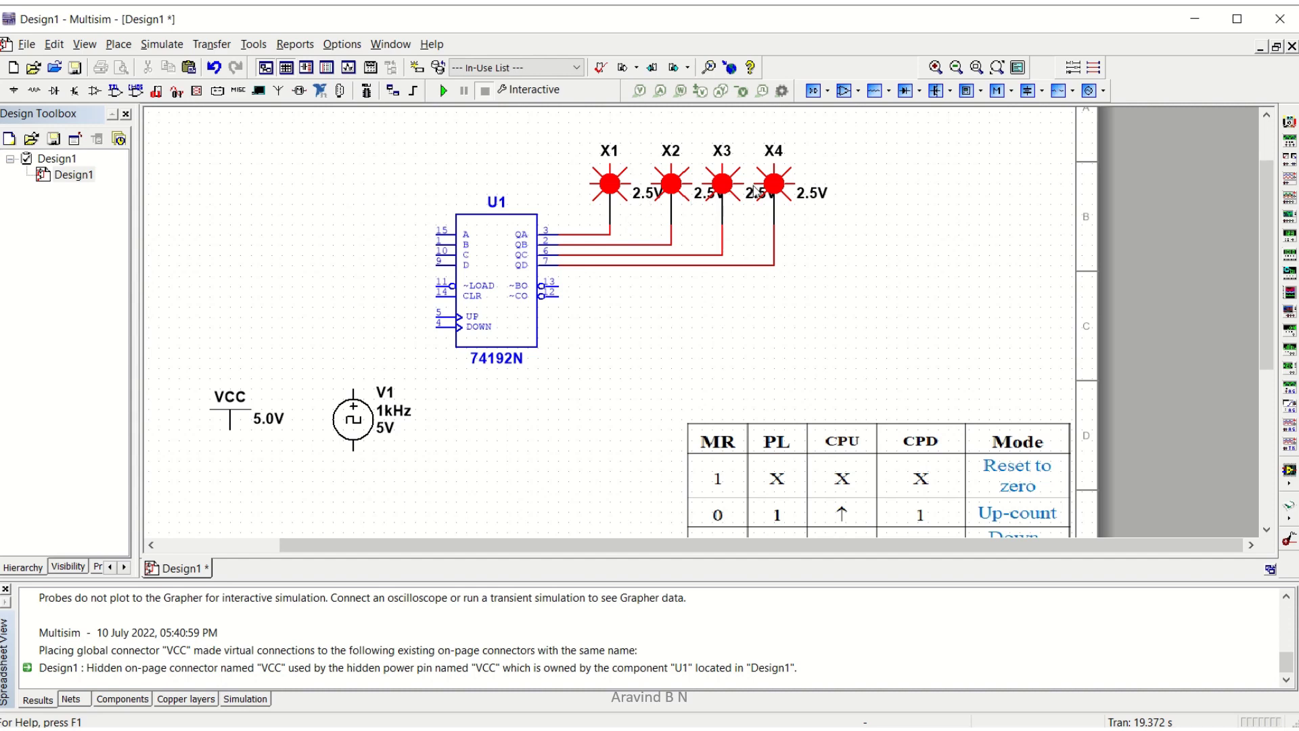
Step: Change probe X1's reference designator to LSB
double_click(610, 160)
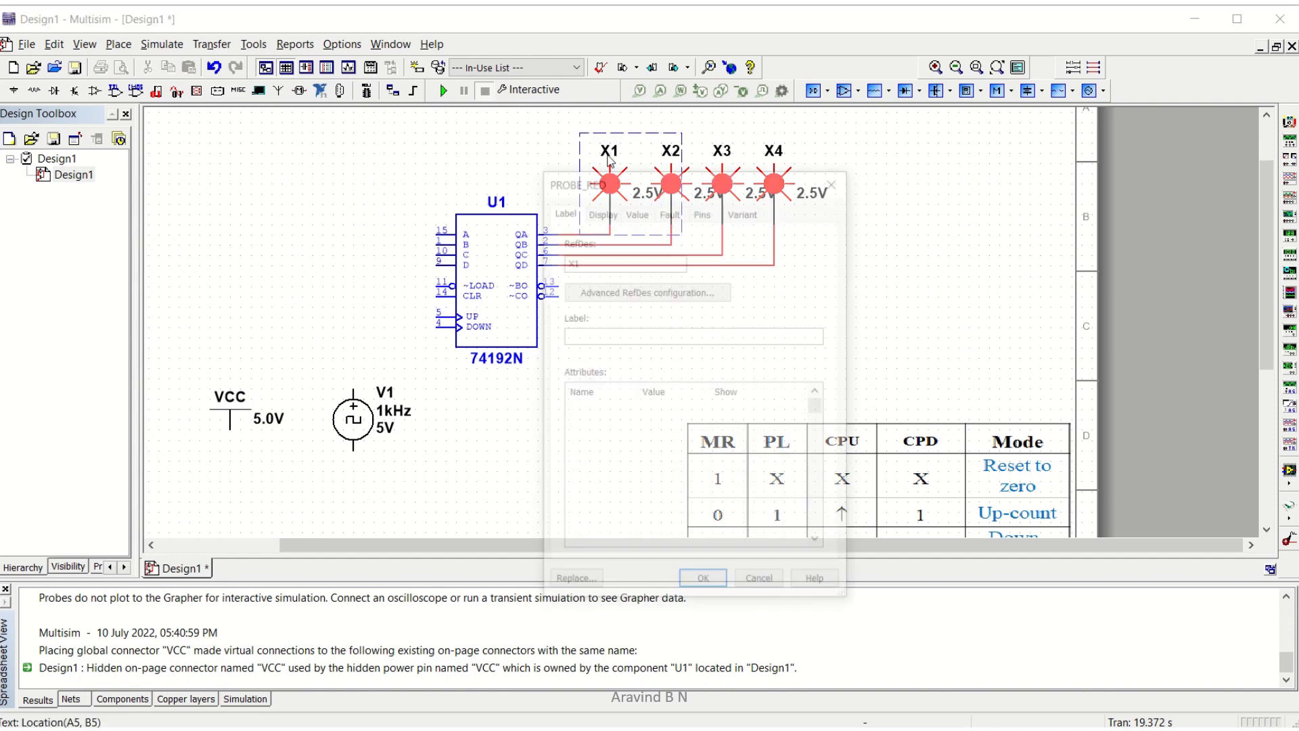
click(603, 260)
drag(602, 260, 552, 266)
text(LSB)
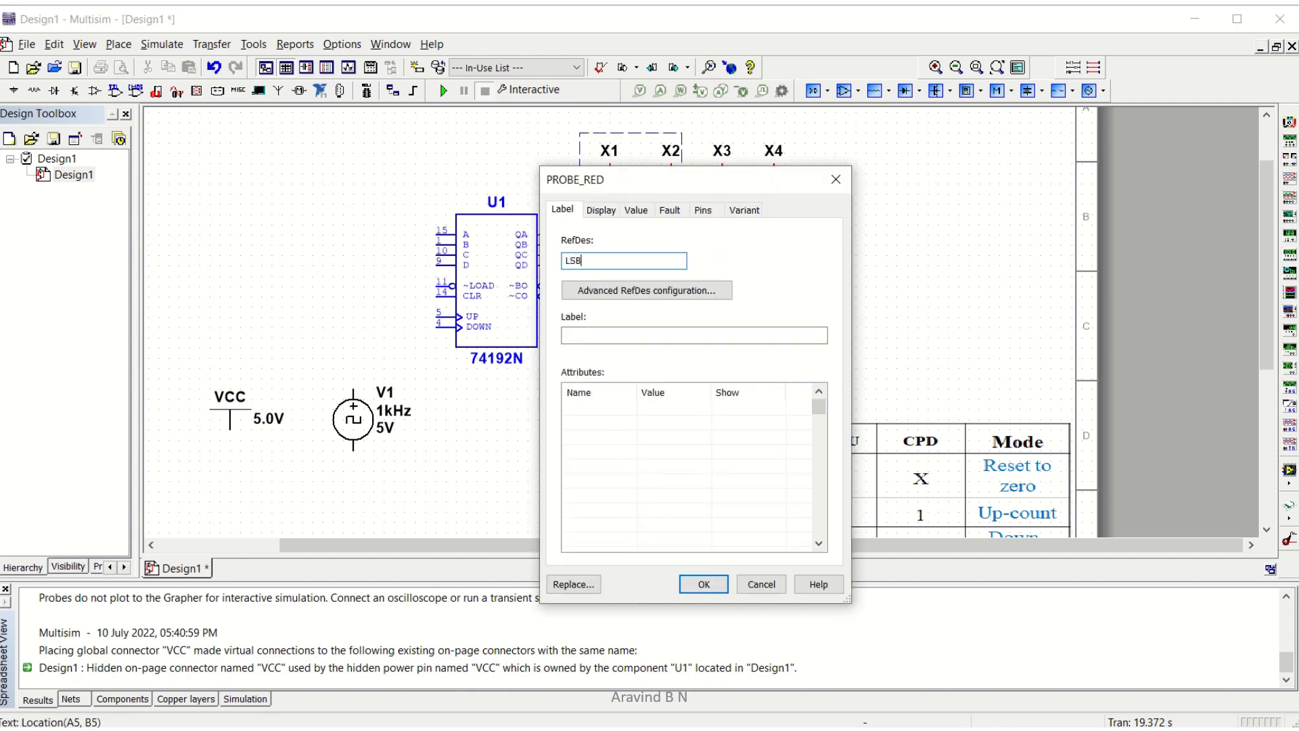
click(704, 583)
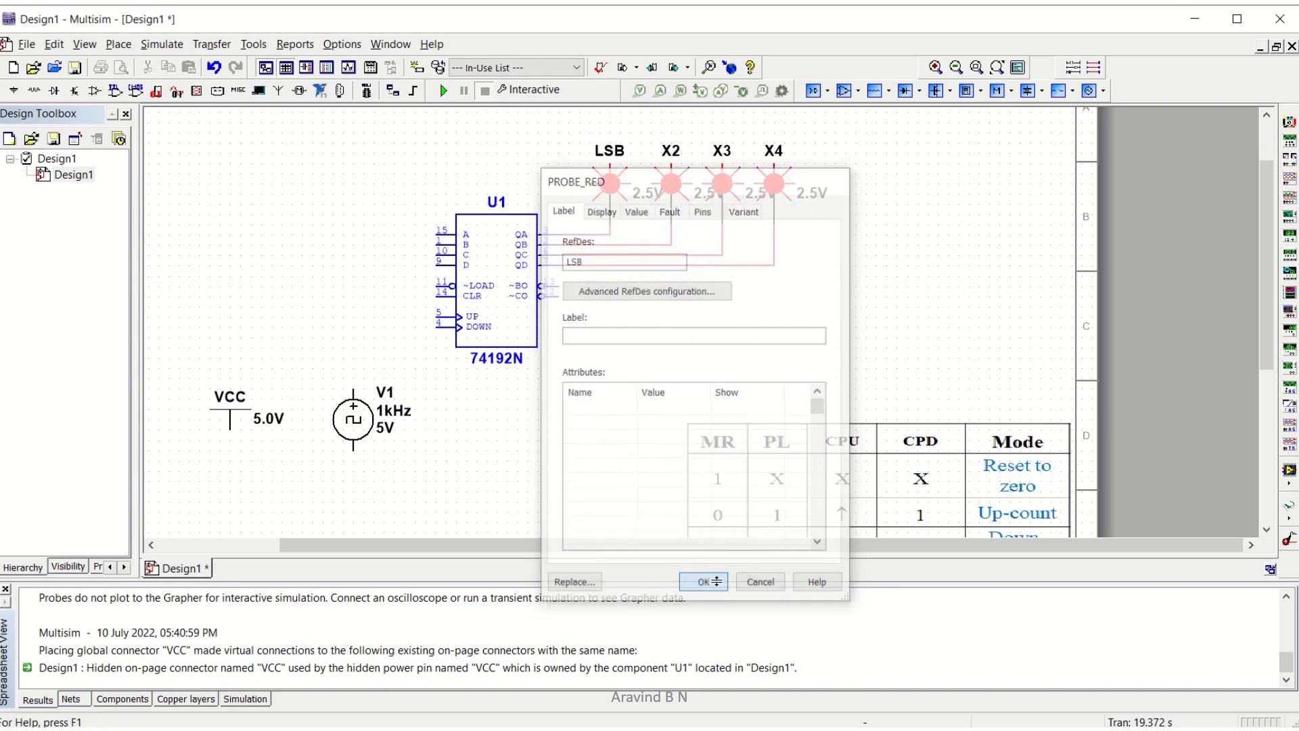
Step: Change probe X4's reference designator to MSB
double_click(773, 178)
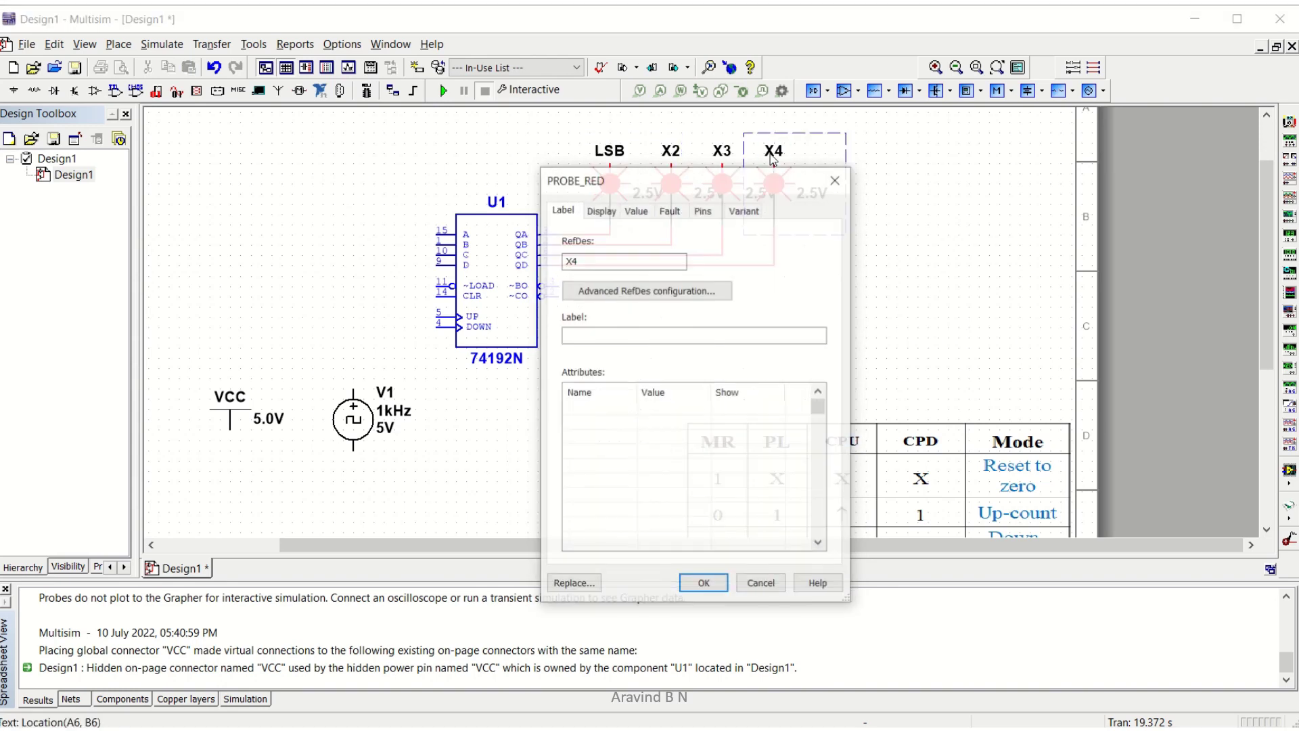
double_click(609, 260)
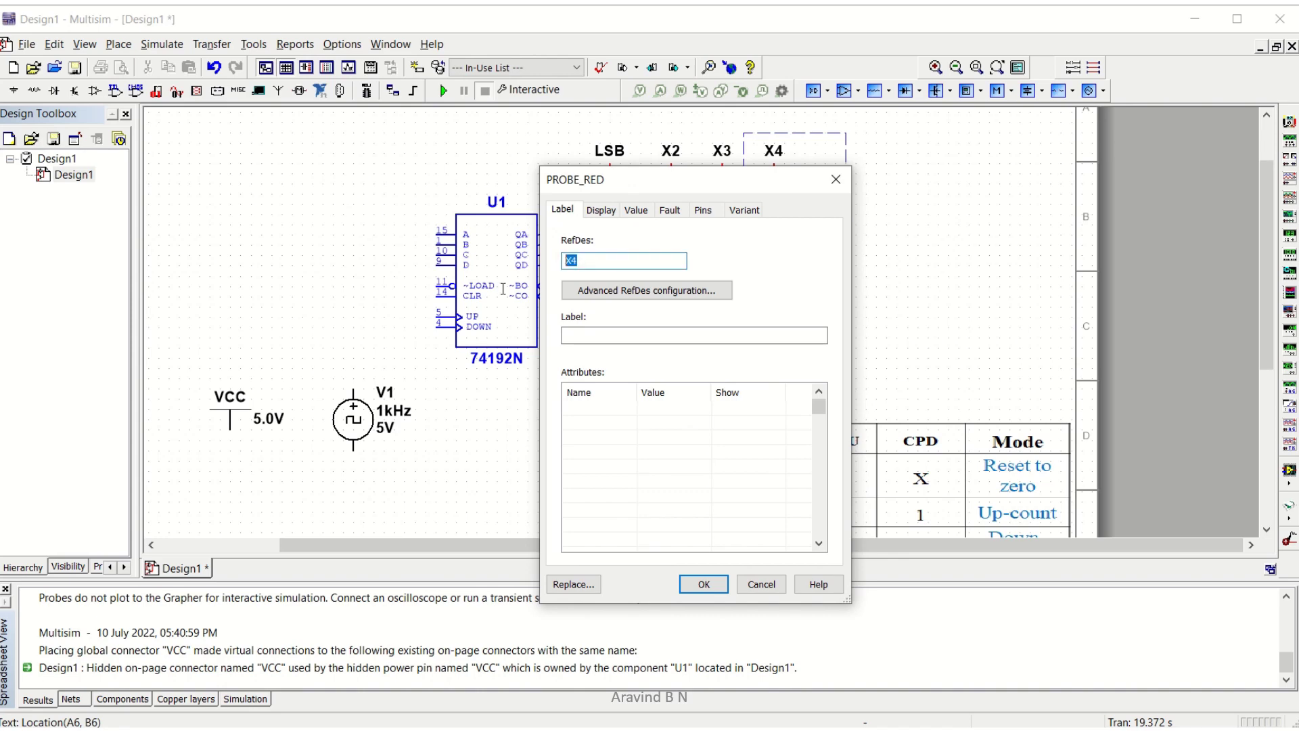
text(MSB)
click(705, 586)
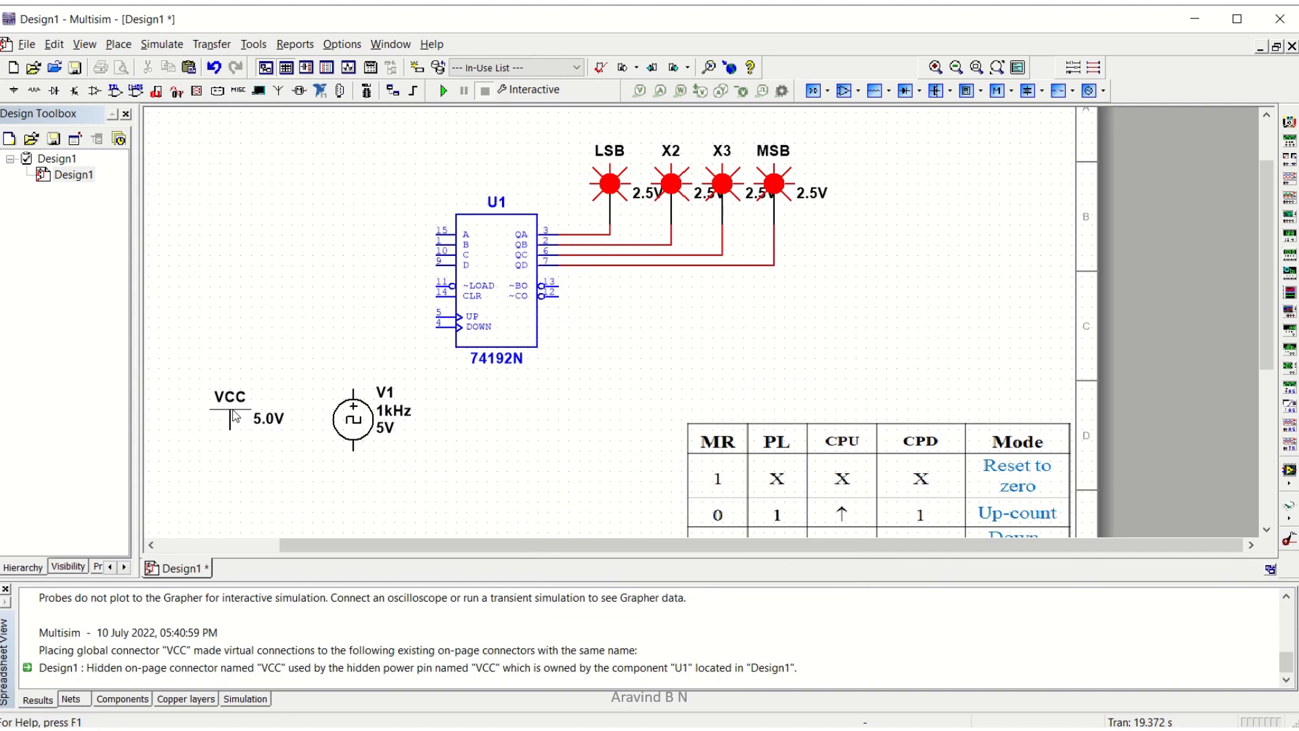
Step: Drag the VCC supply up to the left of counter U1 and zoom out
drag(234, 415, 297, 234)
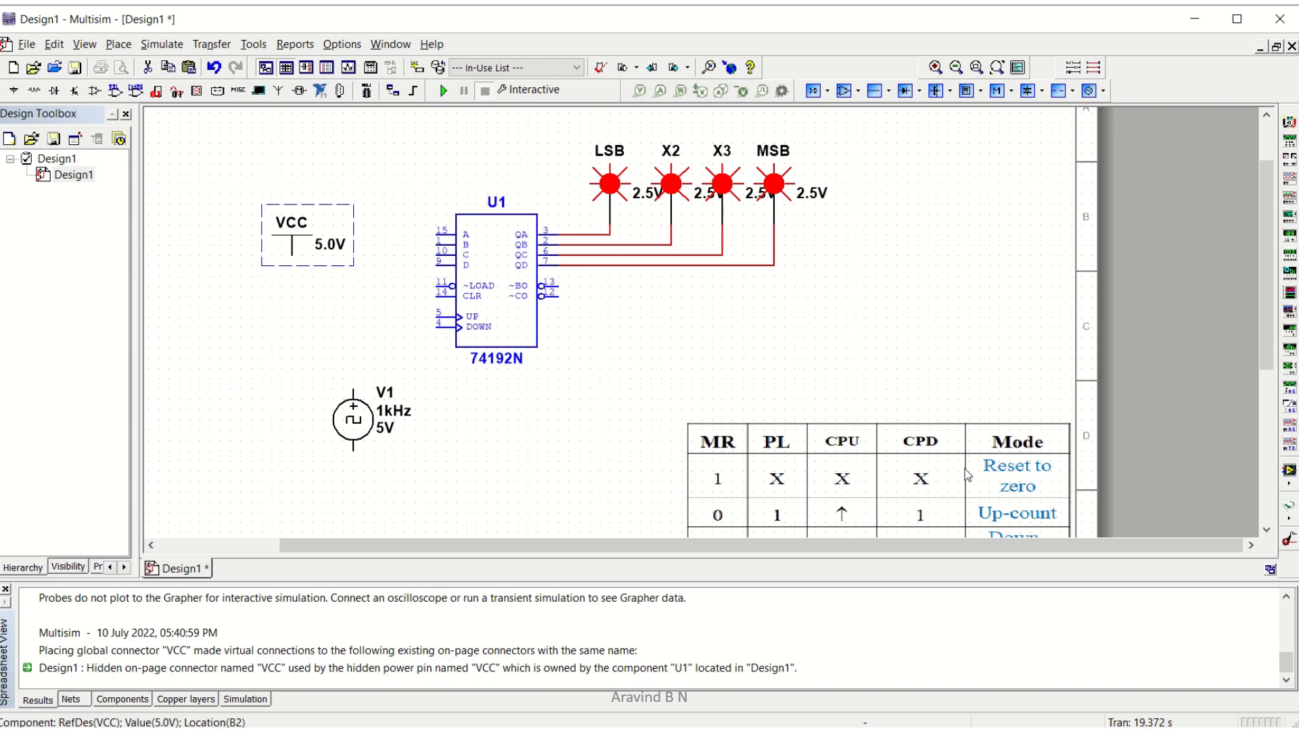
click(956, 68)
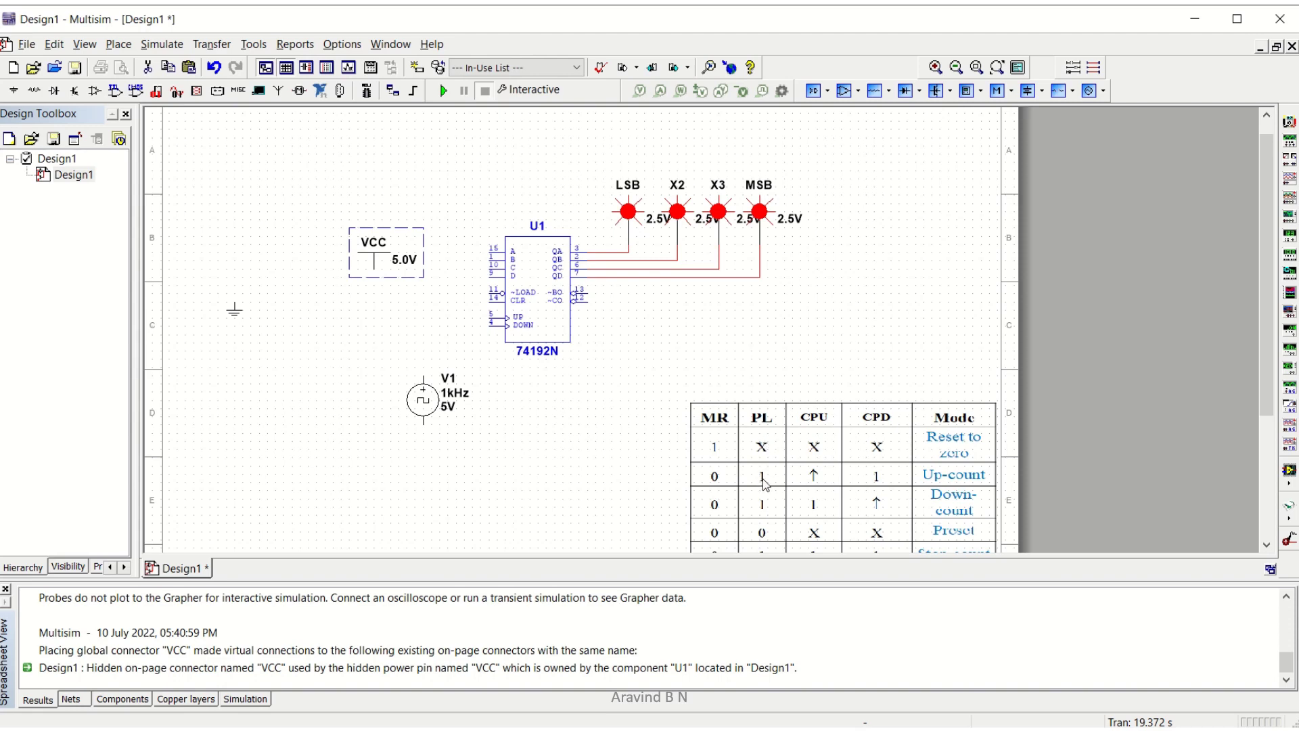
Step: Wire the counter's ~LOAD pin to the VCC supply
click(493, 293)
click(375, 272)
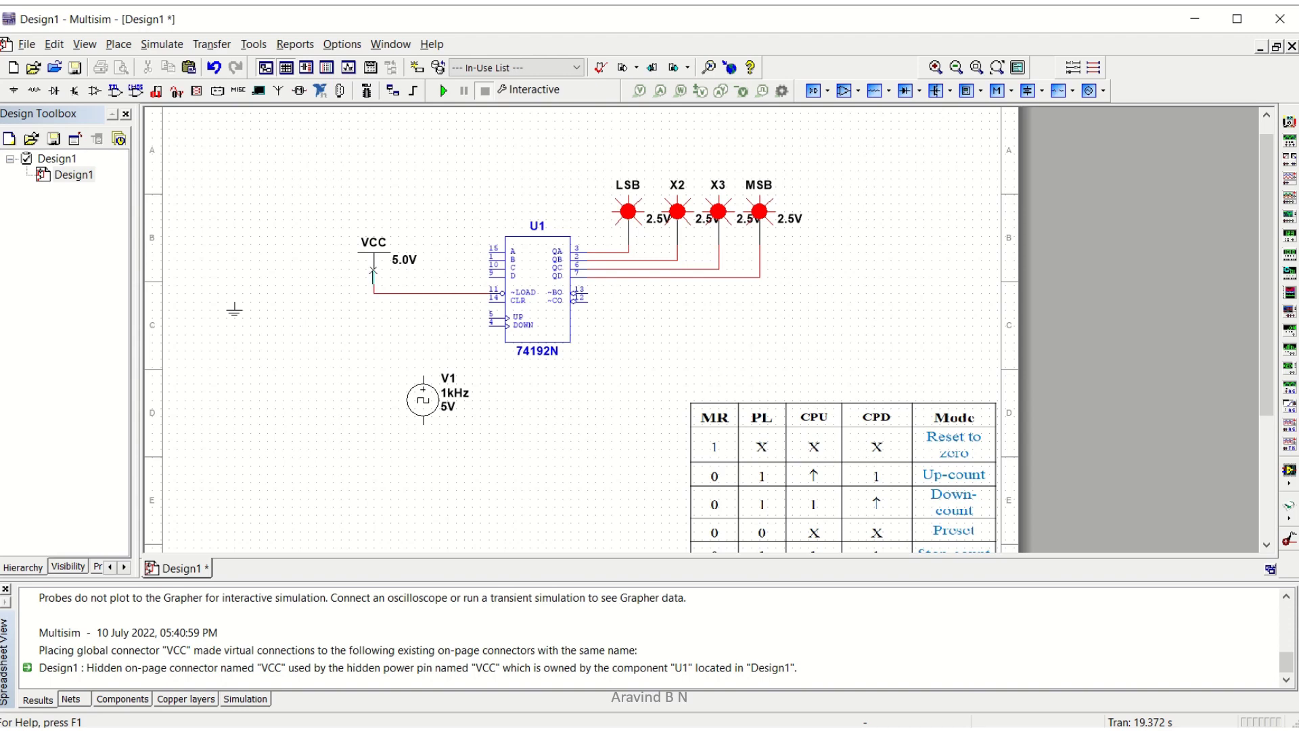
click(376, 271)
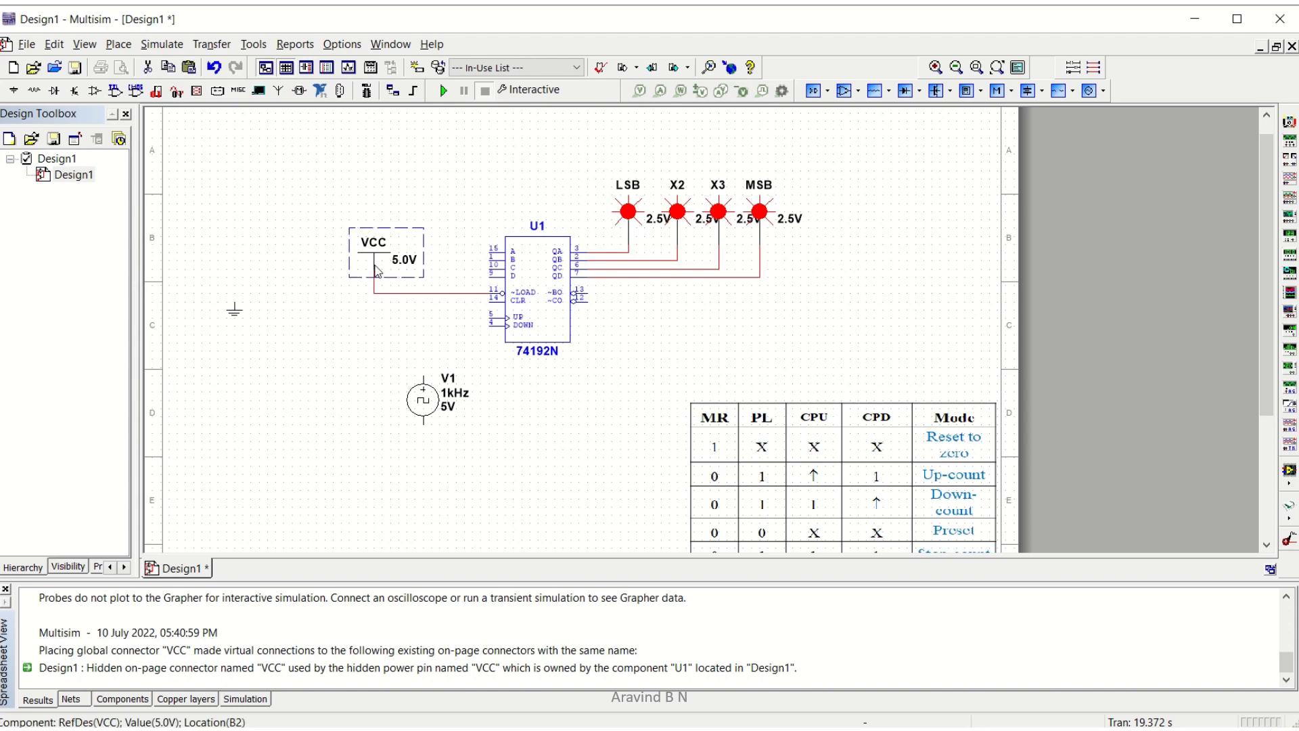
click(360, 310)
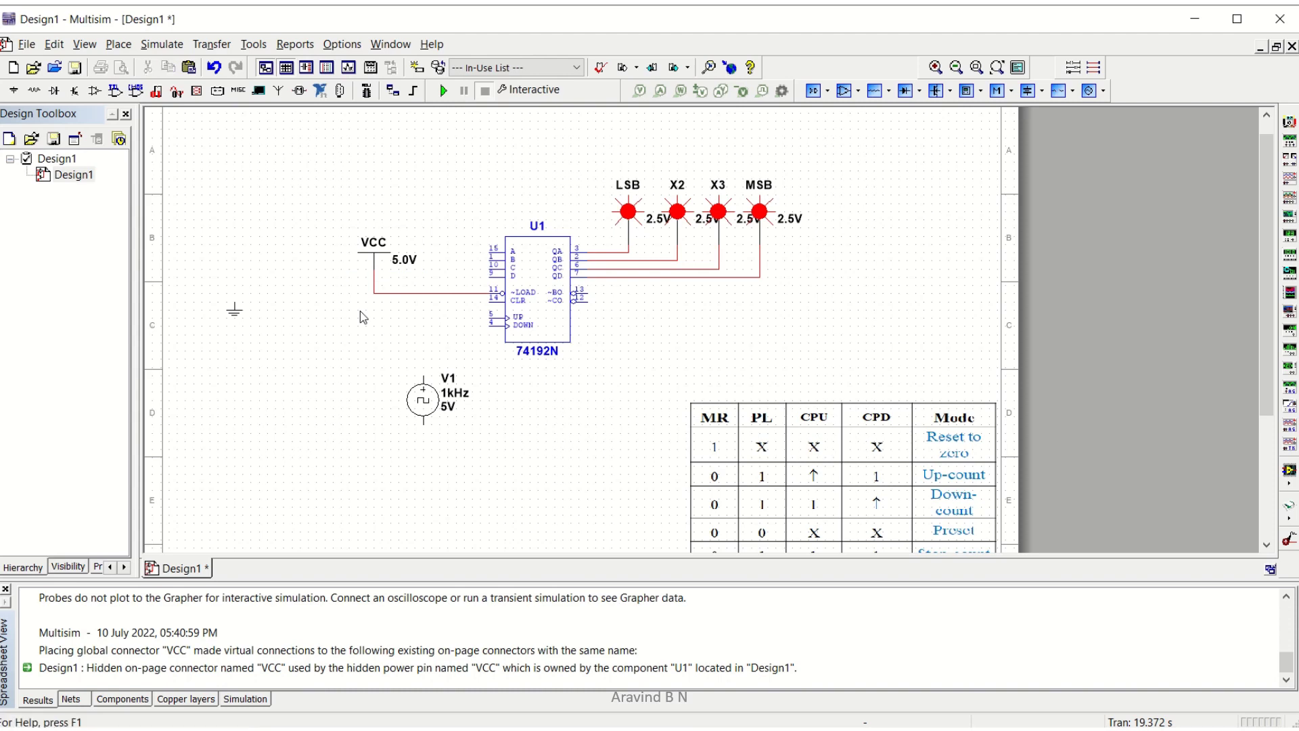
Step: Move the ground symbol nearer U1 and wire CLR pin 14 to it
click(237, 320)
click(236, 313)
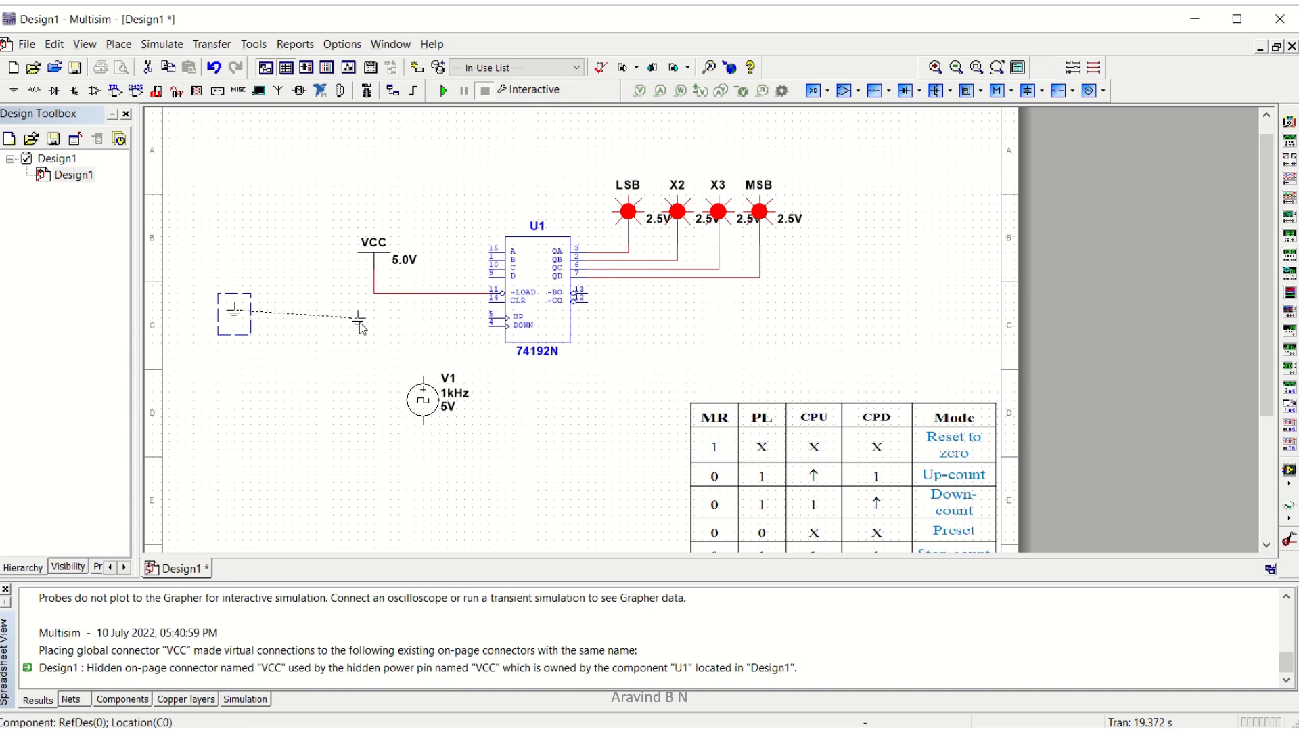
click(335, 319)
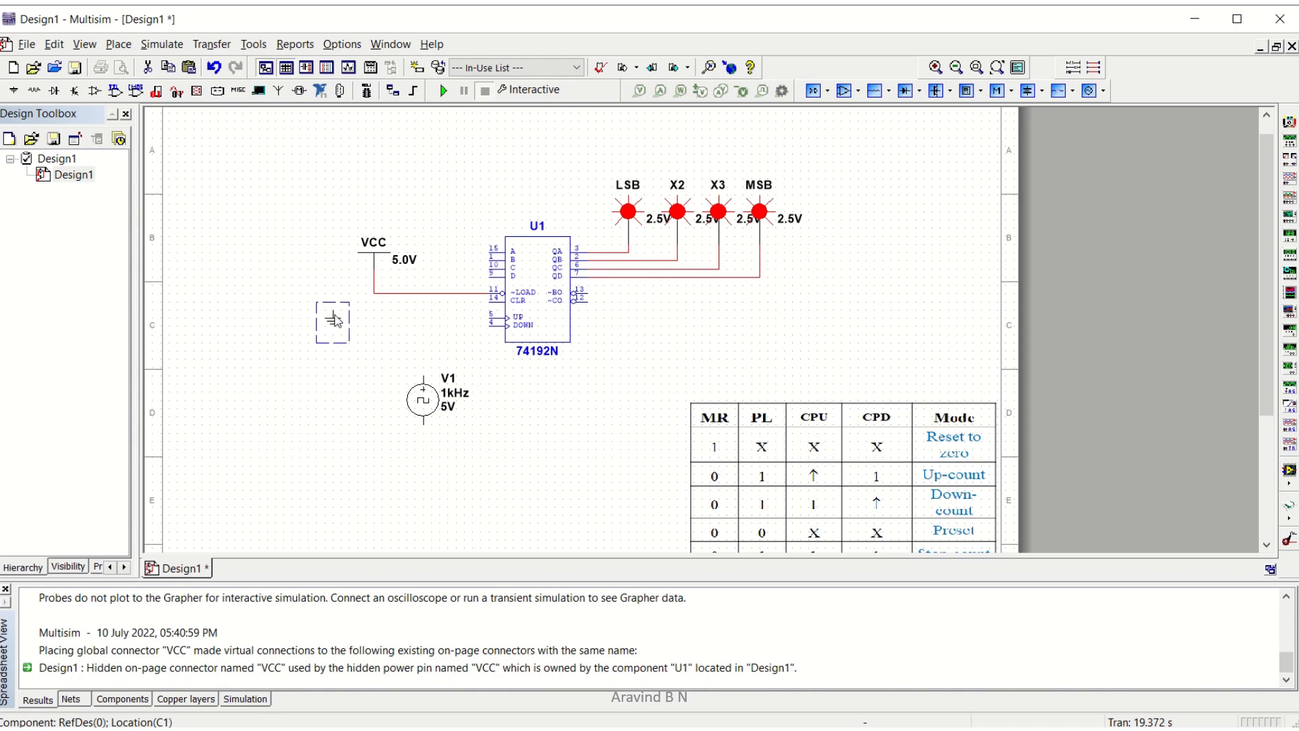
click(492, 300)
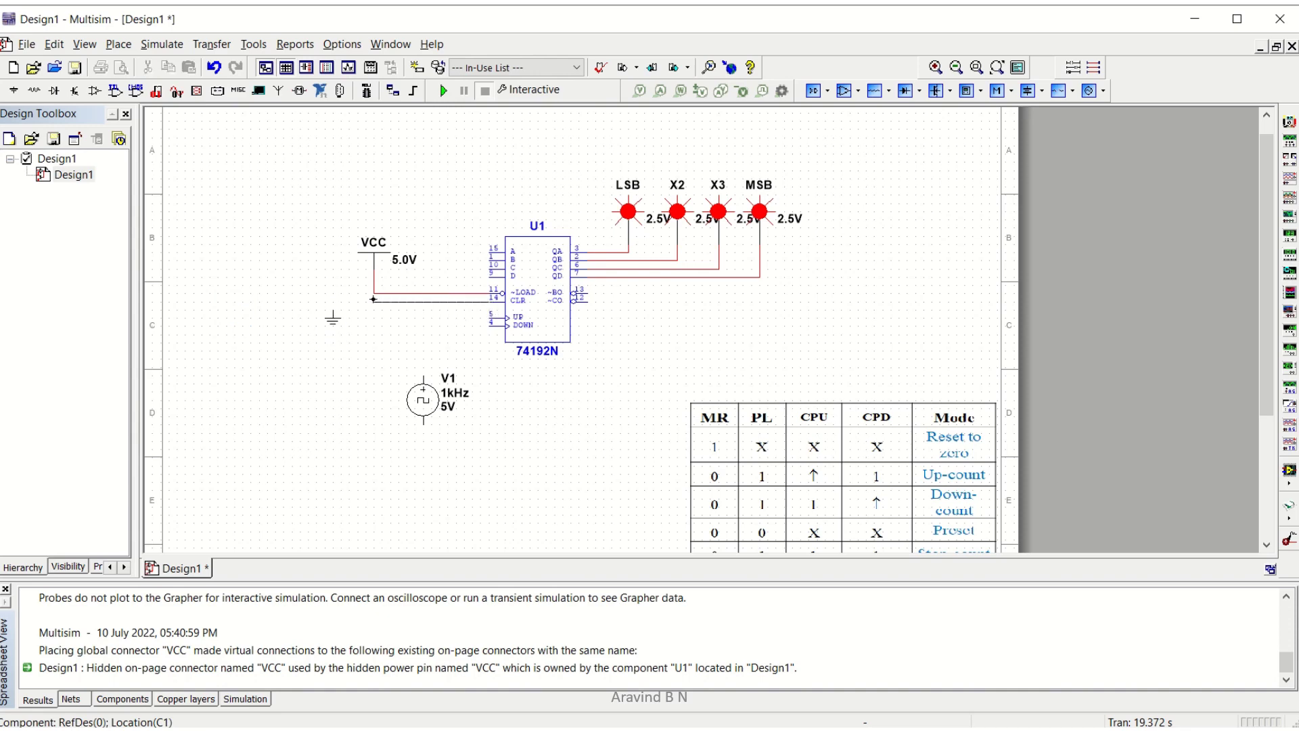
click(333, 310)
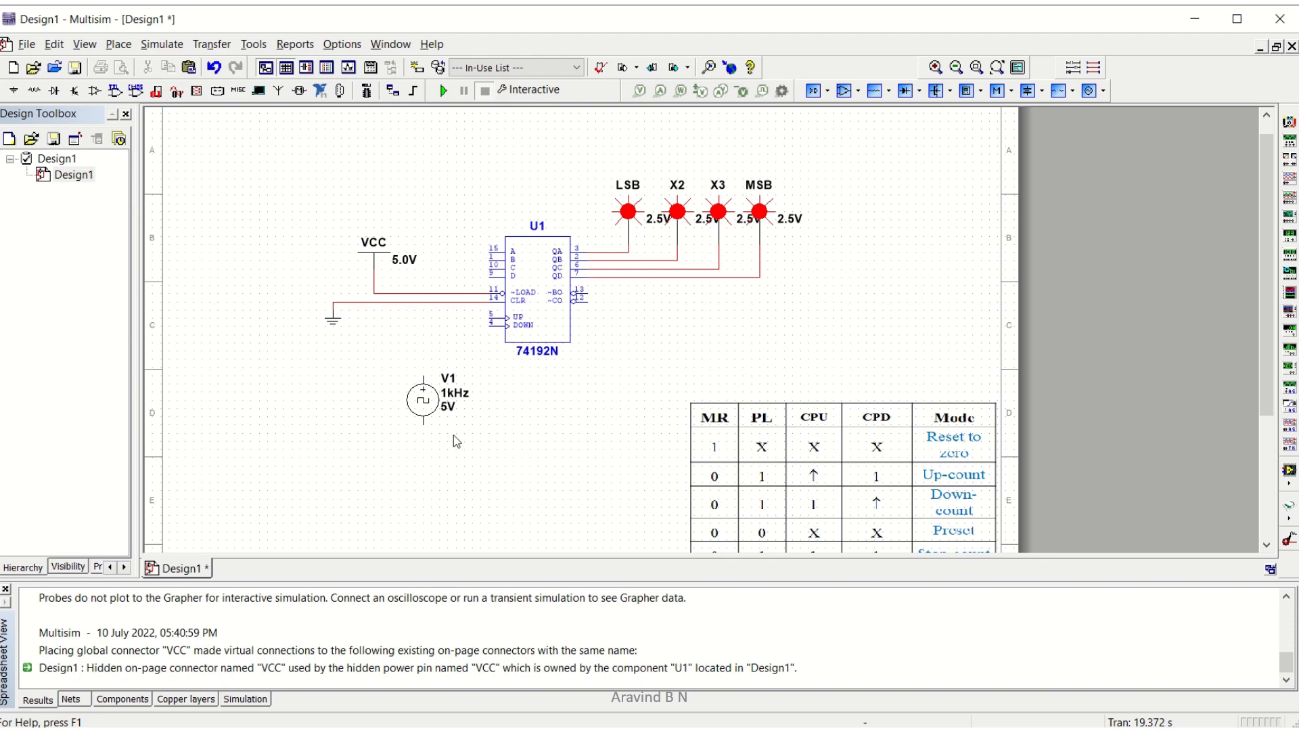
Step: Wire V1's top terminal to the UP pin and tie the DOWN pin to the LOAD line
click(424, 374)
click(491, 316)
click(490, 325)
click(457, 292)
Step: Paste a copy of the ground symbol under V1's lower terminal
click(335, 325)
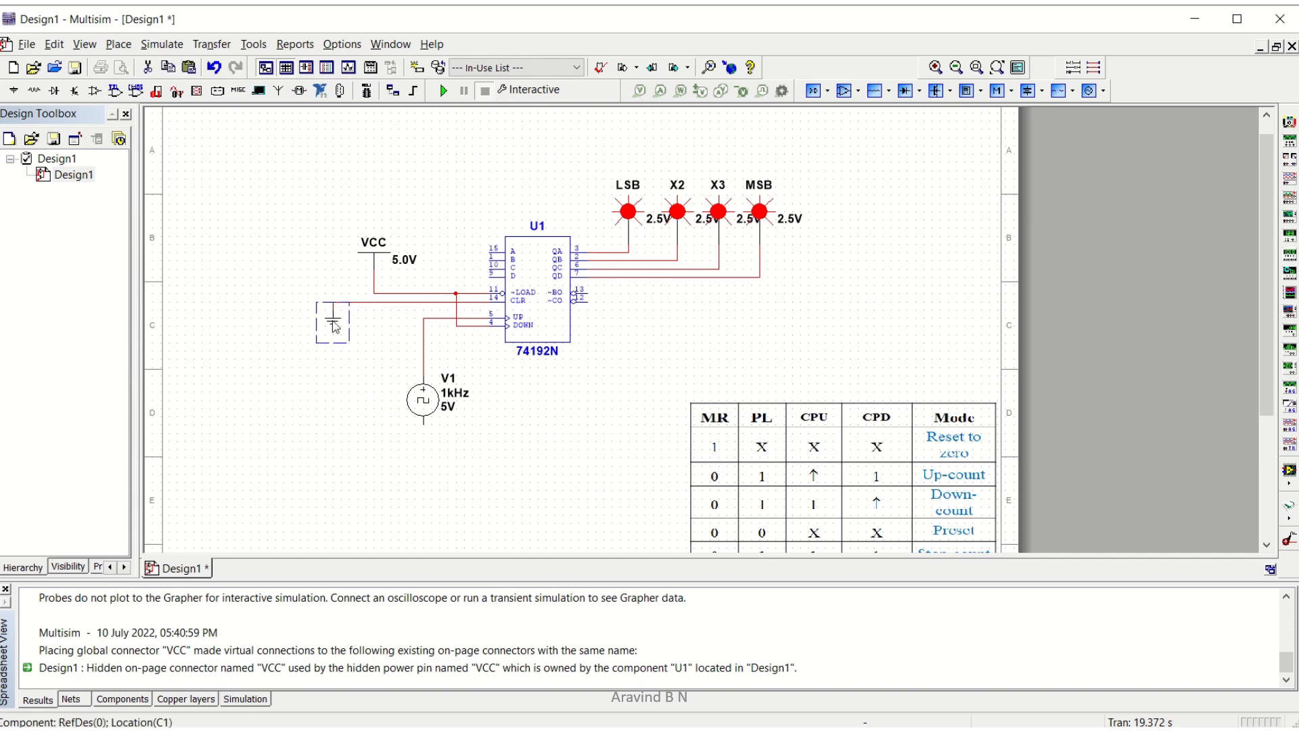
click(393, 430)
key(ctrl+v)
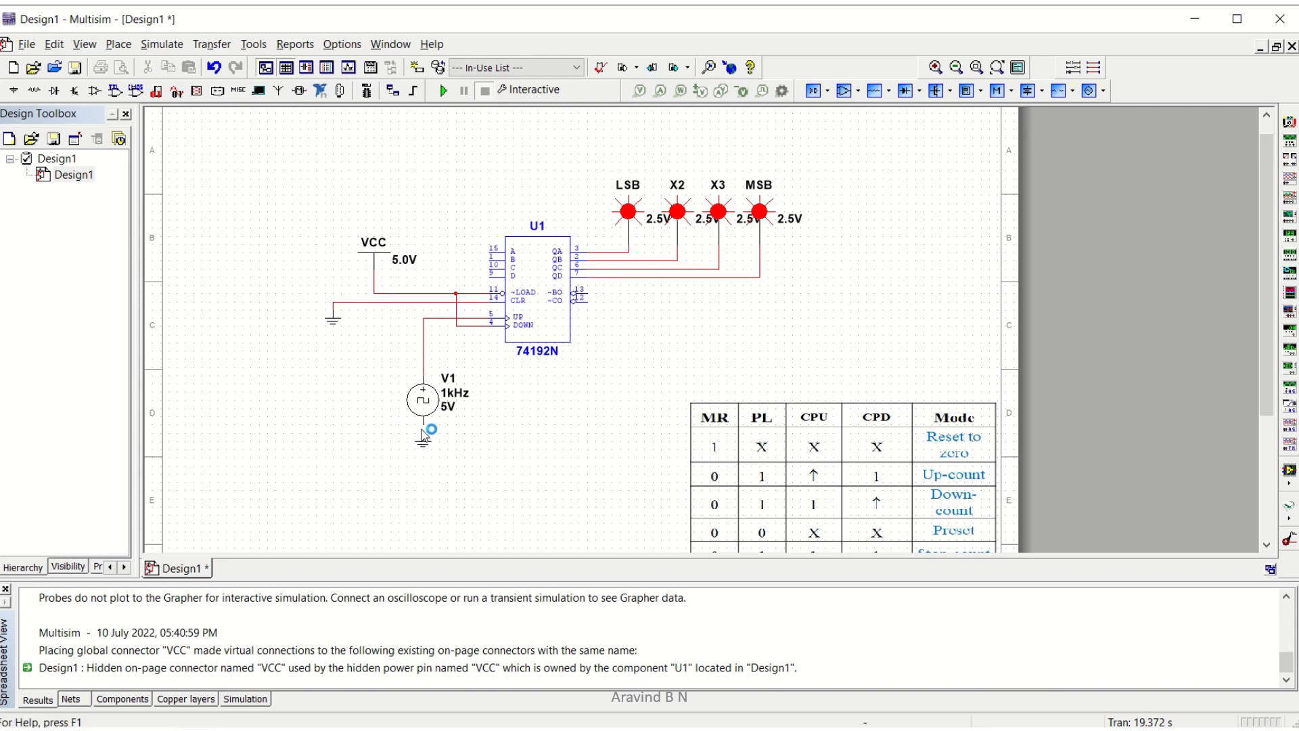
click(423, 433)
Step: Change clock source V1's frequency from 1 kHz to 1 Hz on its Value tab
double_click(429, 404)
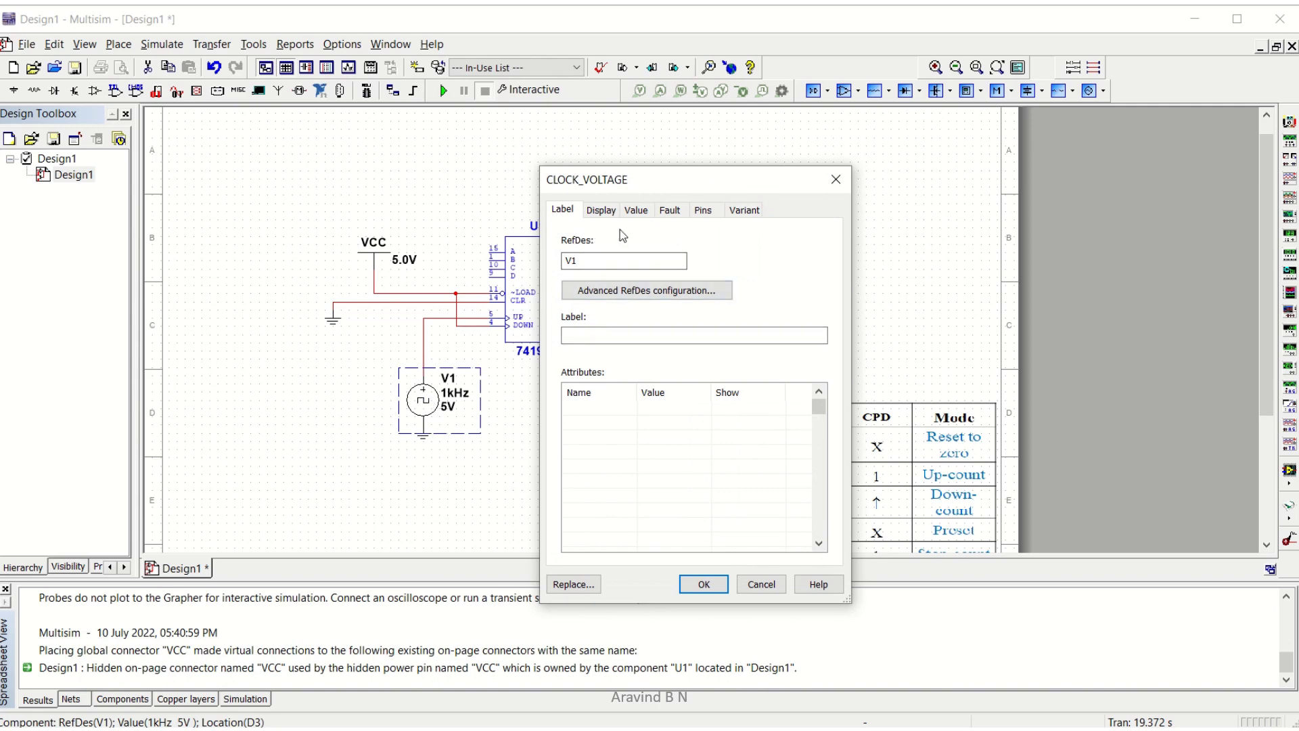
click(636, 211)
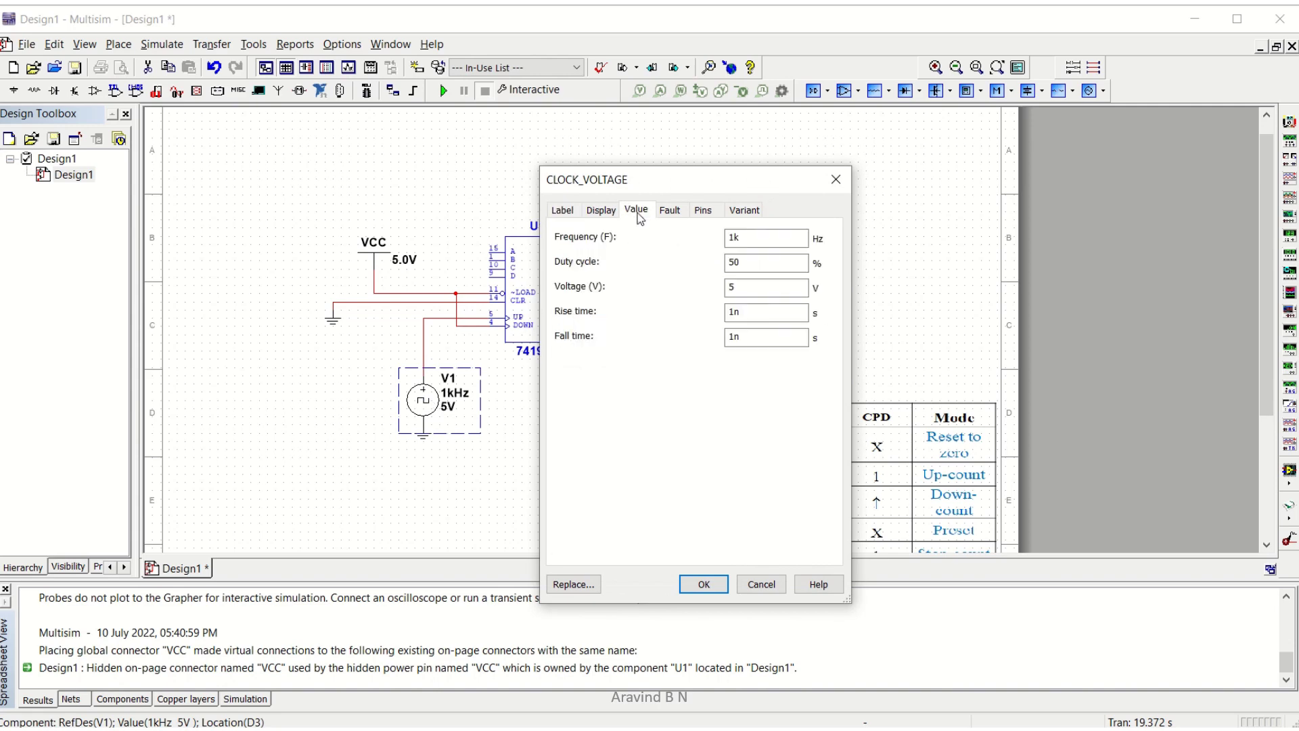
click(746, 242)
key(BackSpace)
click(697, 584)
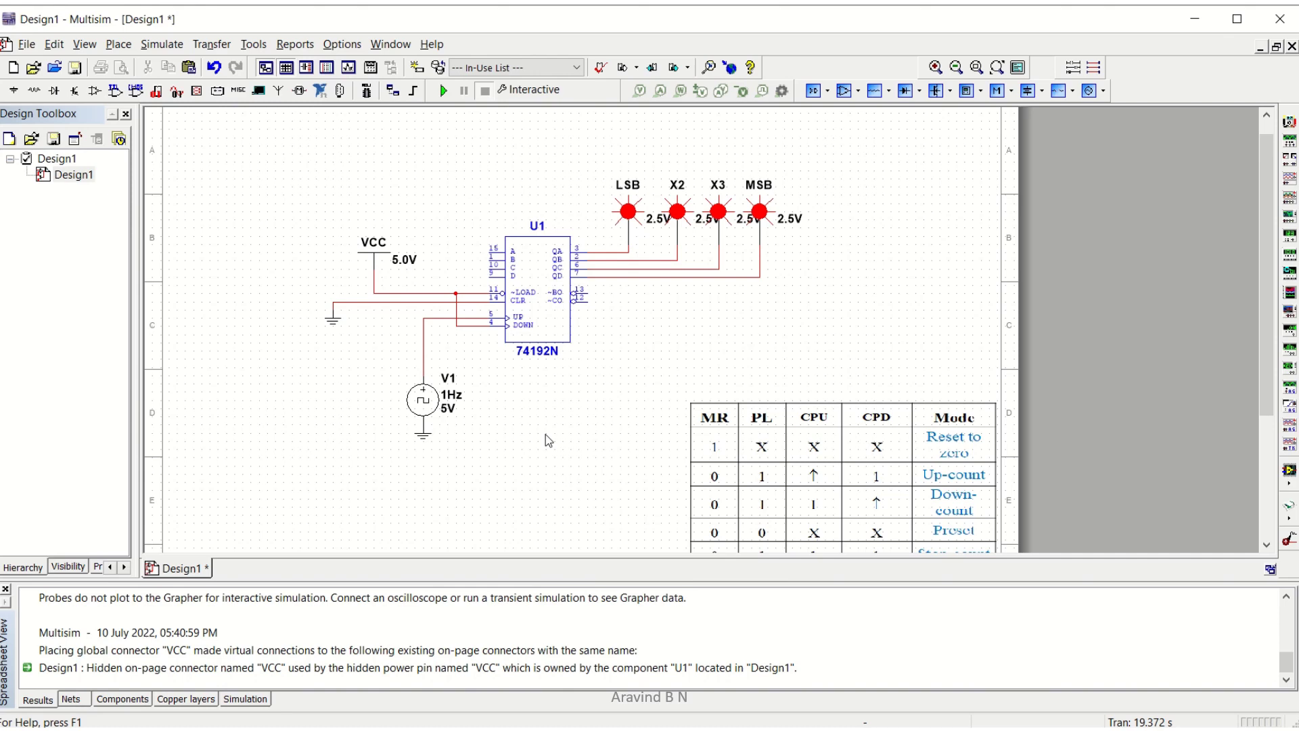
Step: Run the 74192N counter simulation, watch the probes count up in binary, then stop it
click(938, 70)
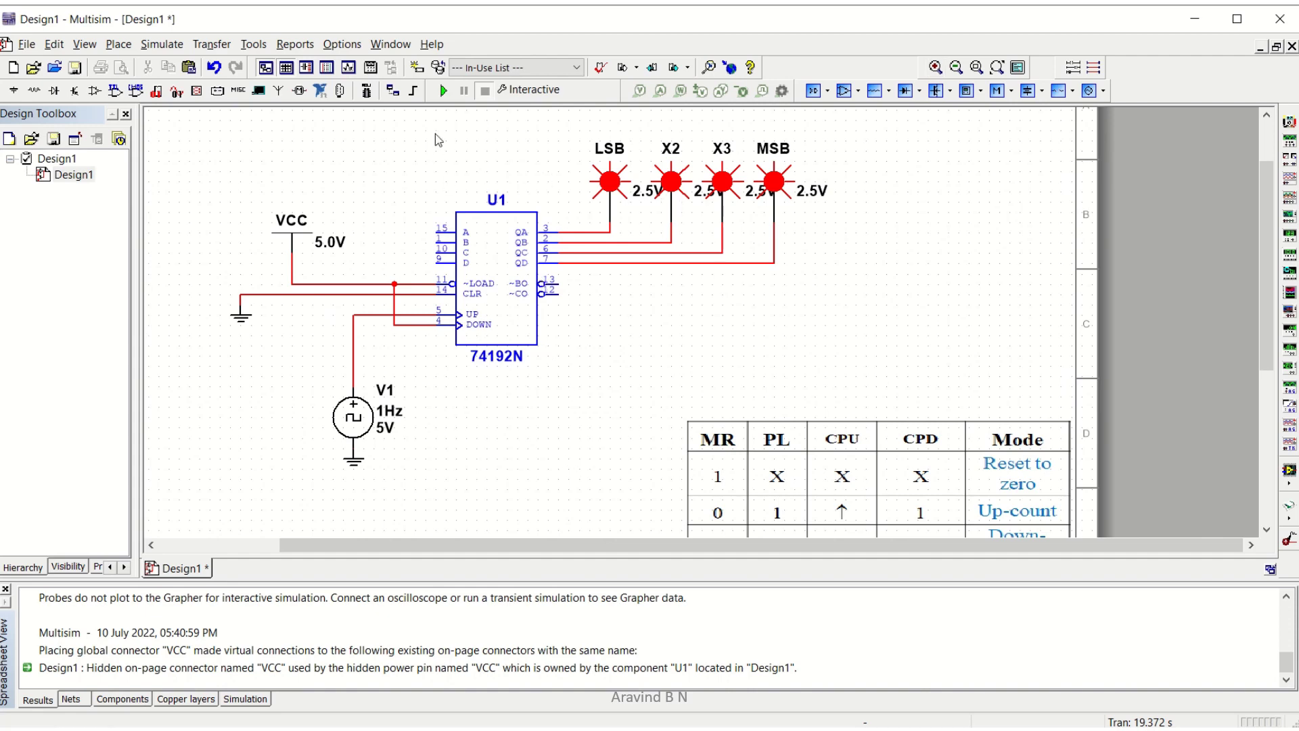
click(445, 92)
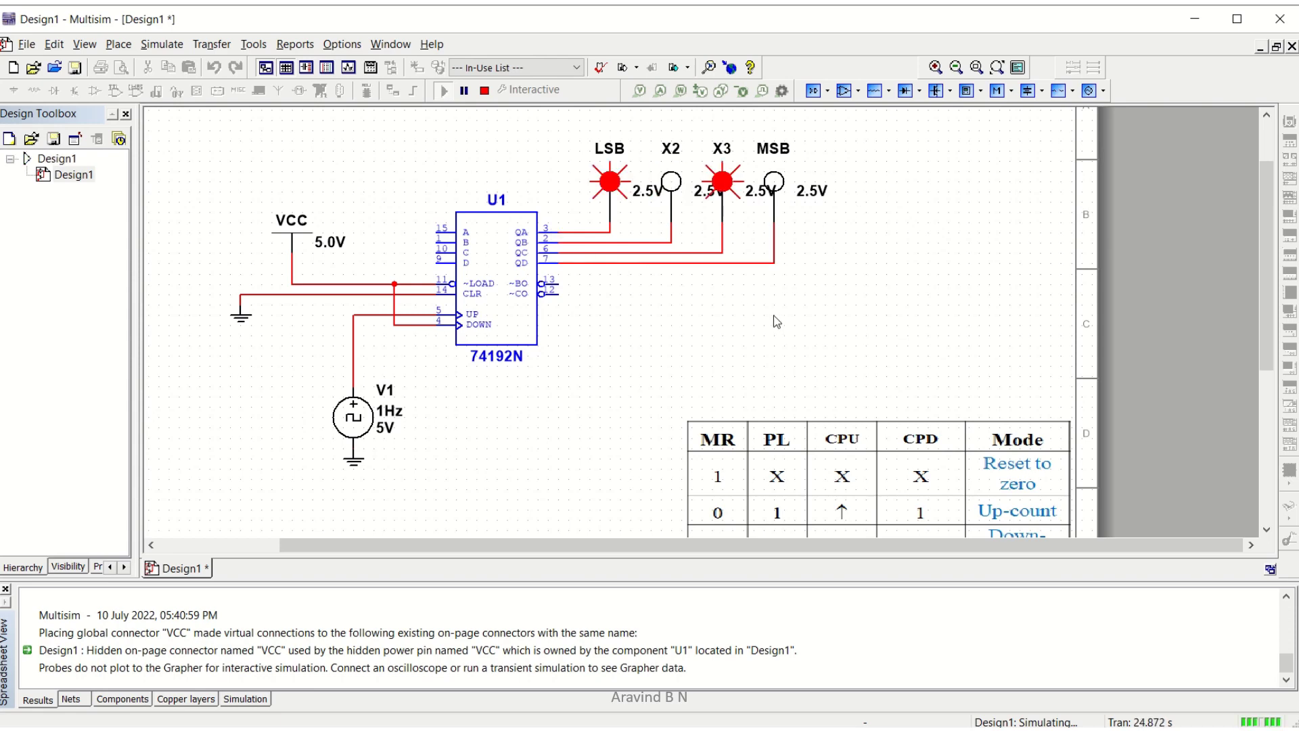
click(483, 92)
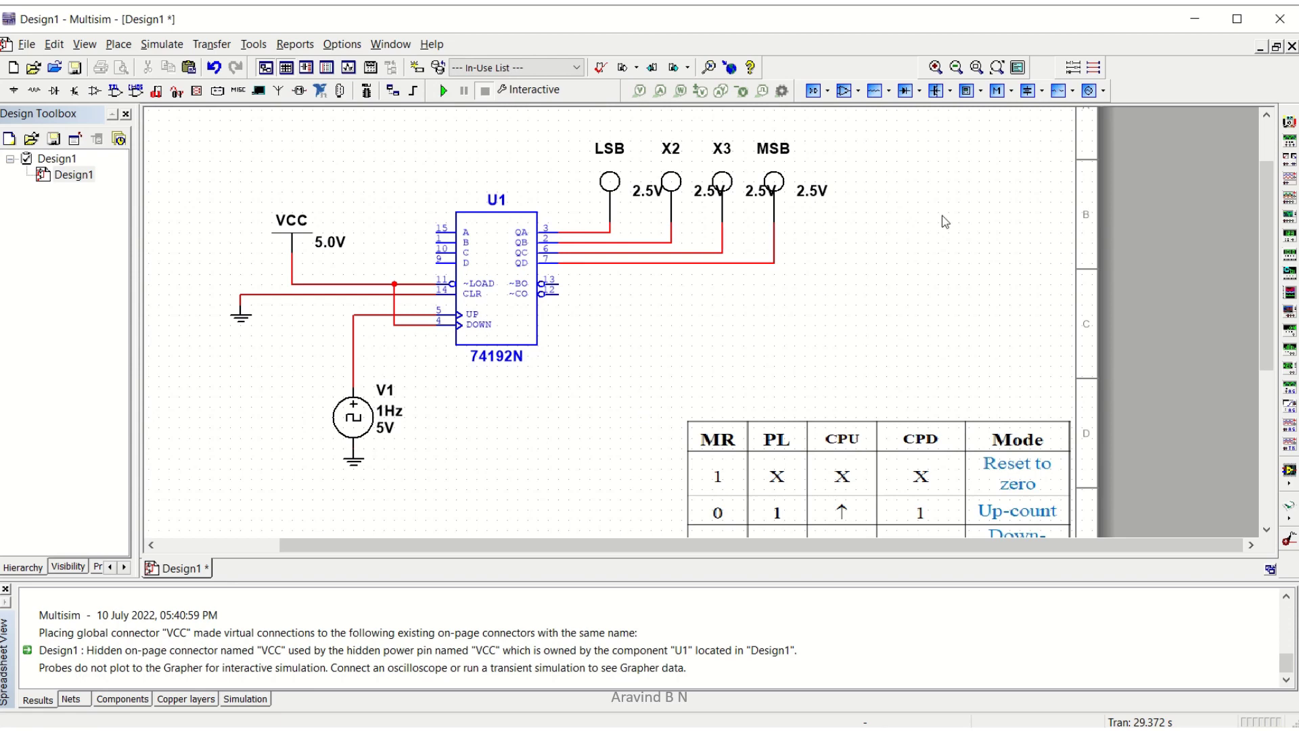
Step: Delete the V1 clock wire to the UP pin and the LOAD-line wire to the DOWN pin
click(957, 68)
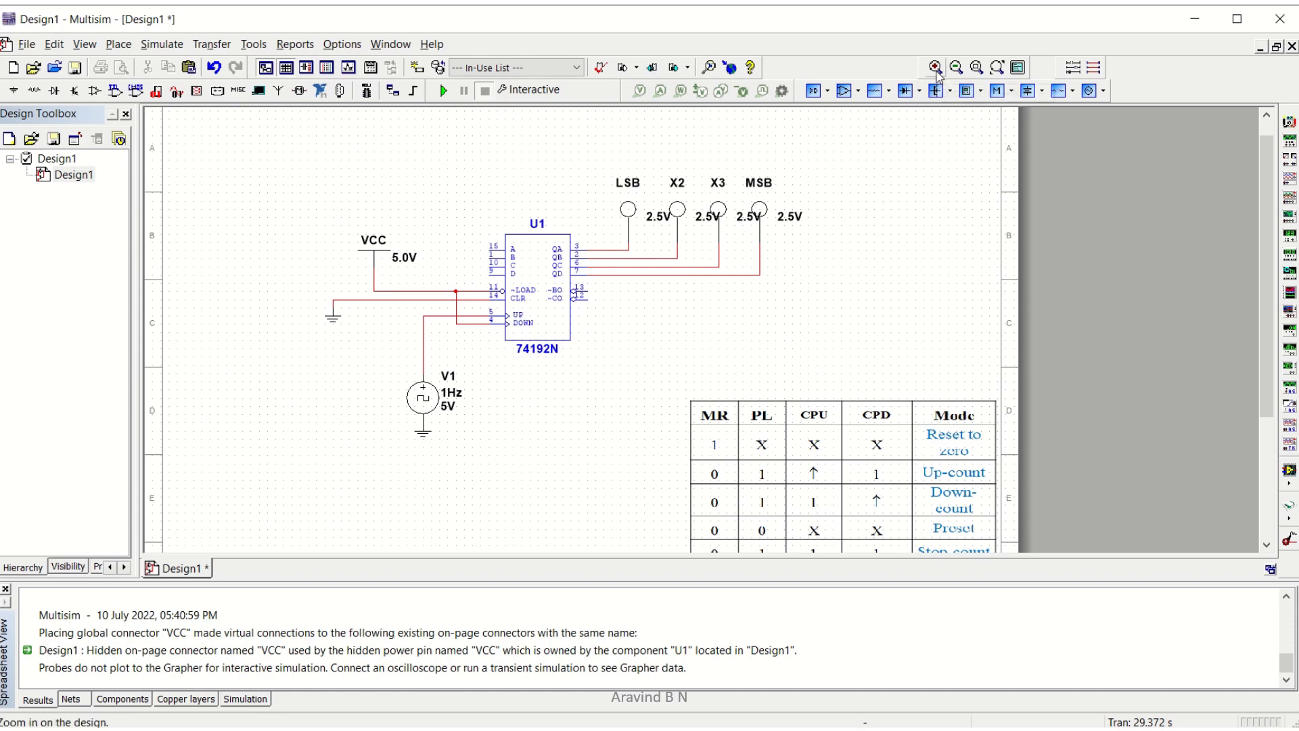
click(435, 316)
key(Delete)
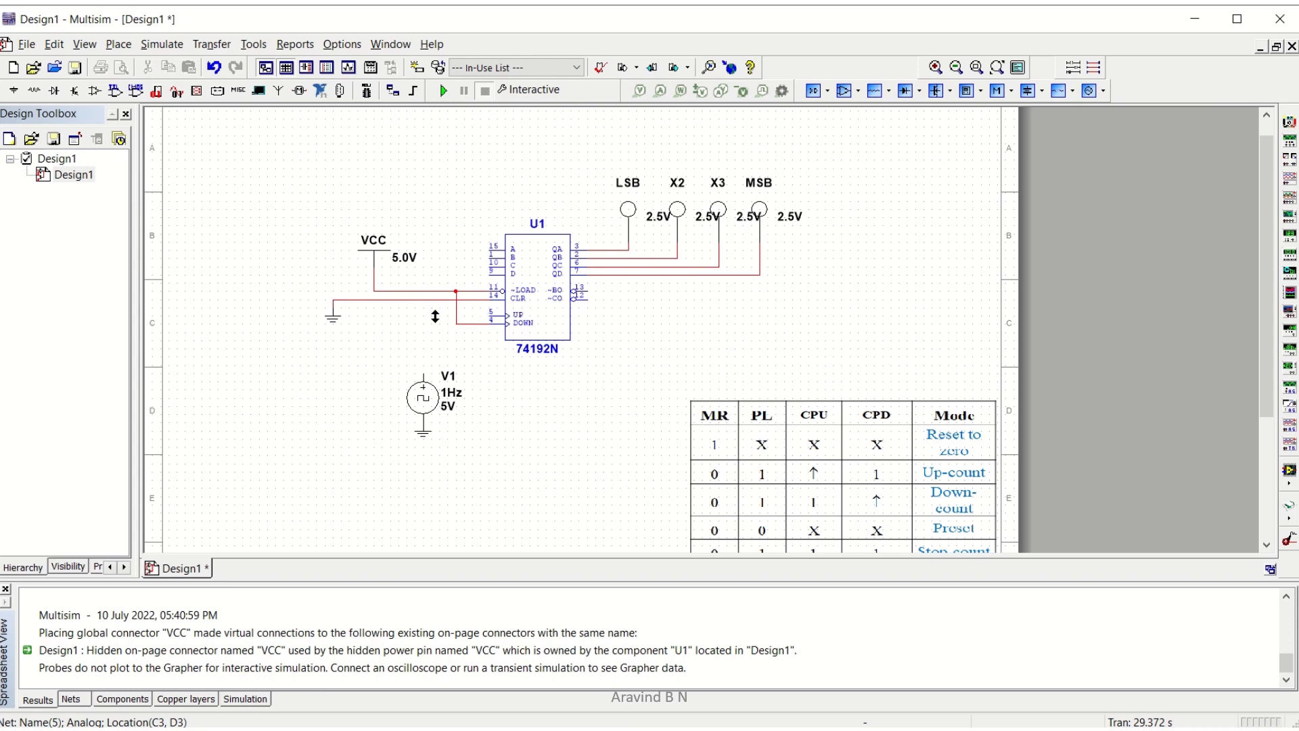
click(476, 325)
key(Delete)
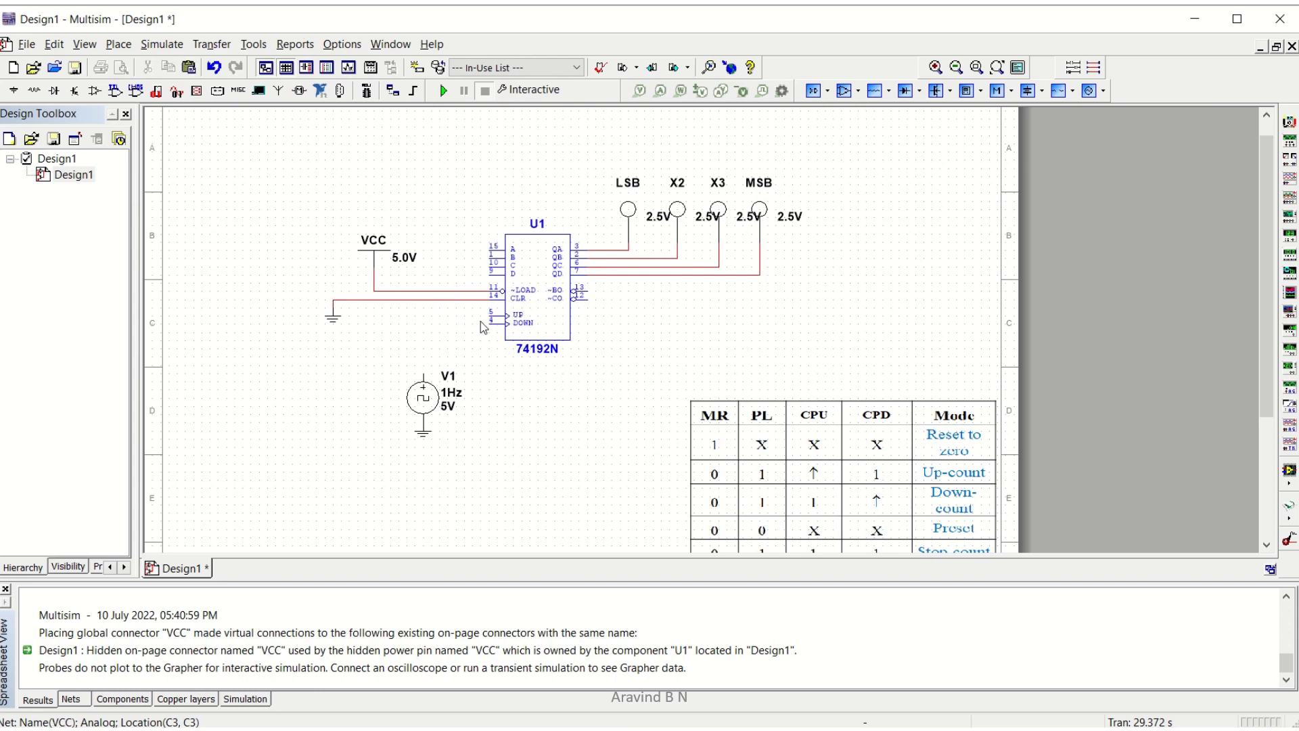
Step: Tie the UP pin to the LOAD line and connect V1's 1 Hz clock to DOWN
click(492, 315)
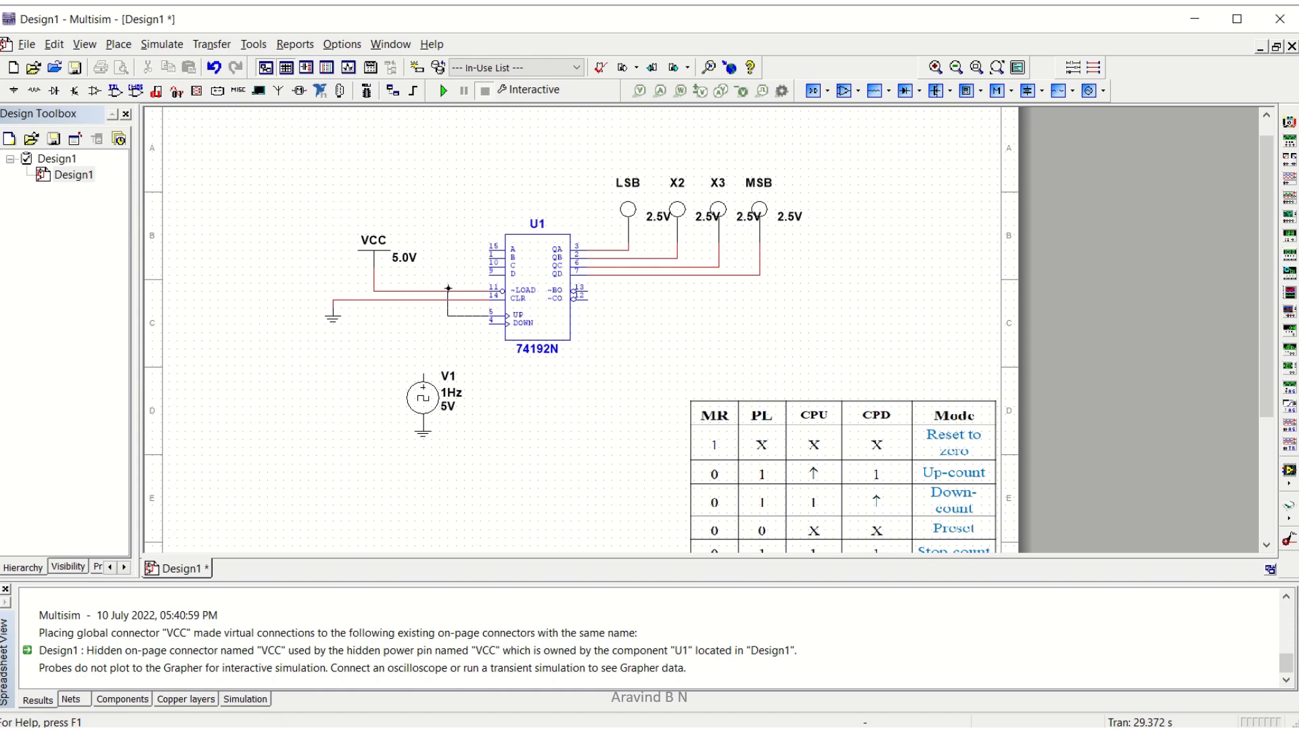
click(448, 291)
click(424, 375)
click(487, 324)
click(936, 68)
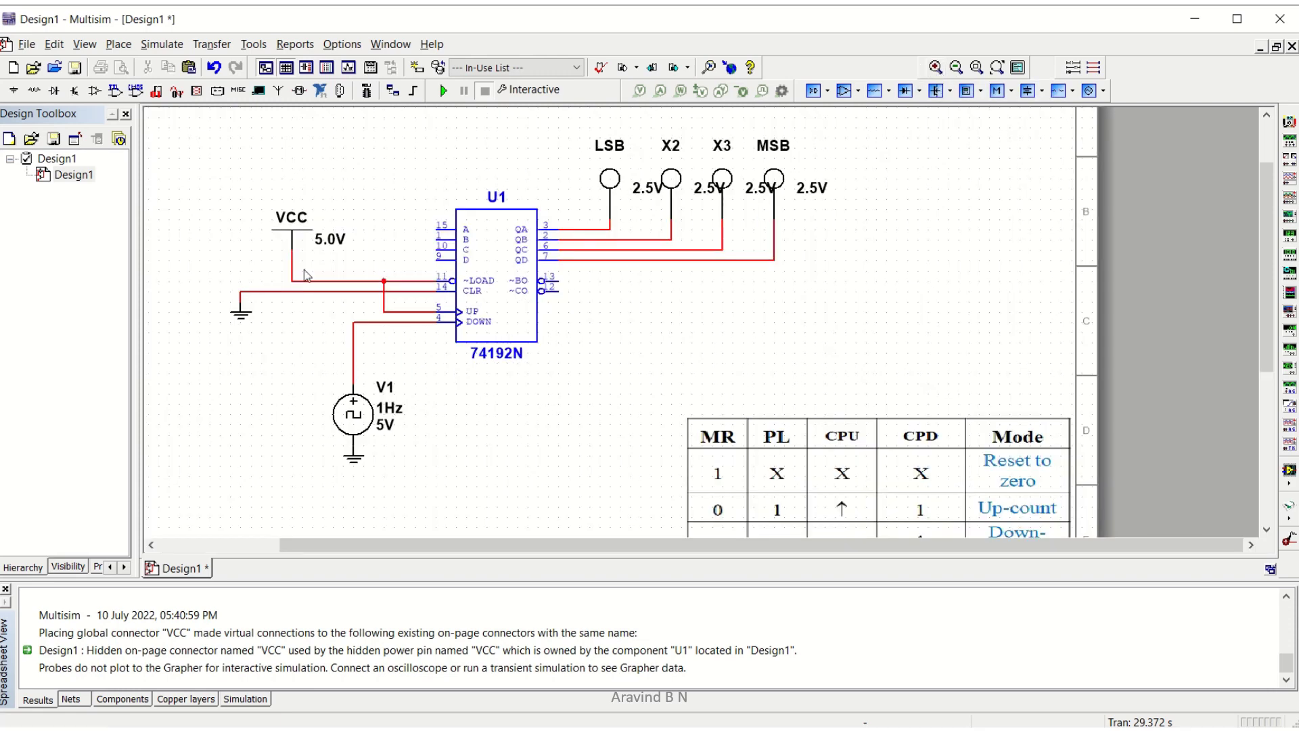
Step: Simulate the down-counter as the probes step down through 9, 7, 5, 3, 1, then stop it
click(444, 91)
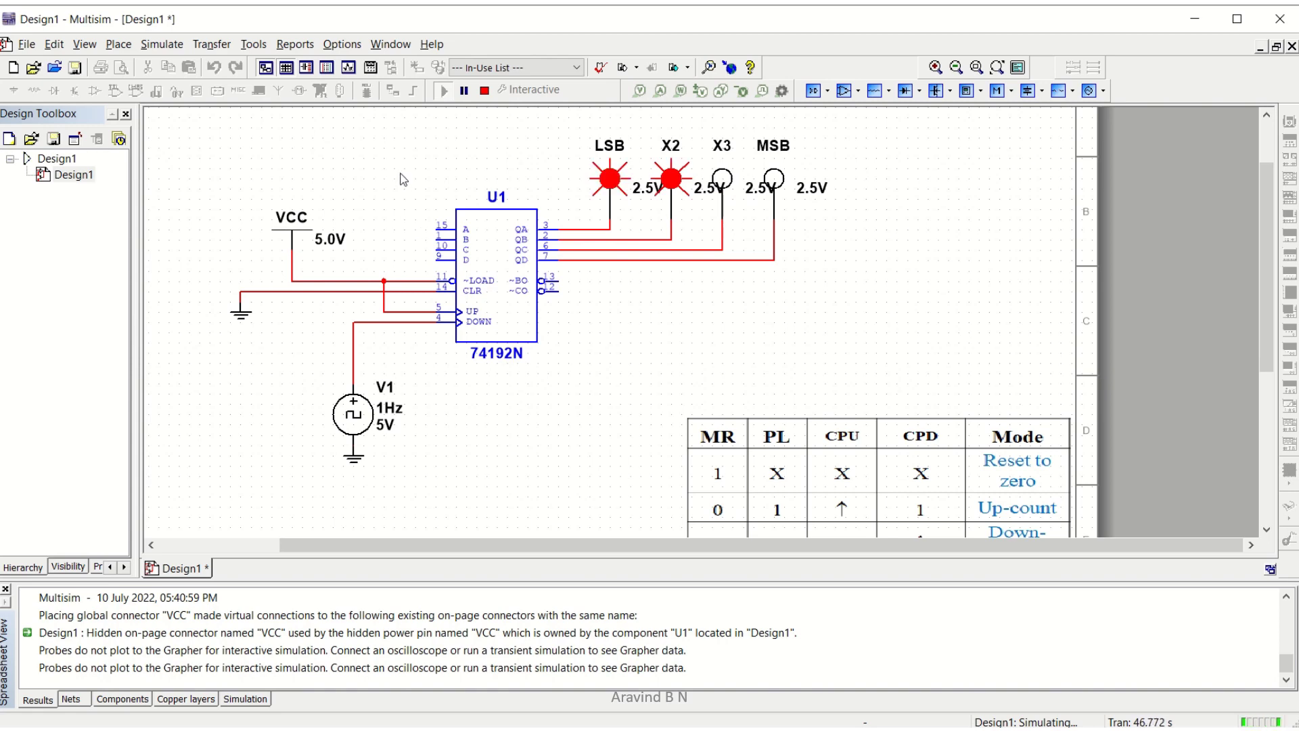
click(484, 90)
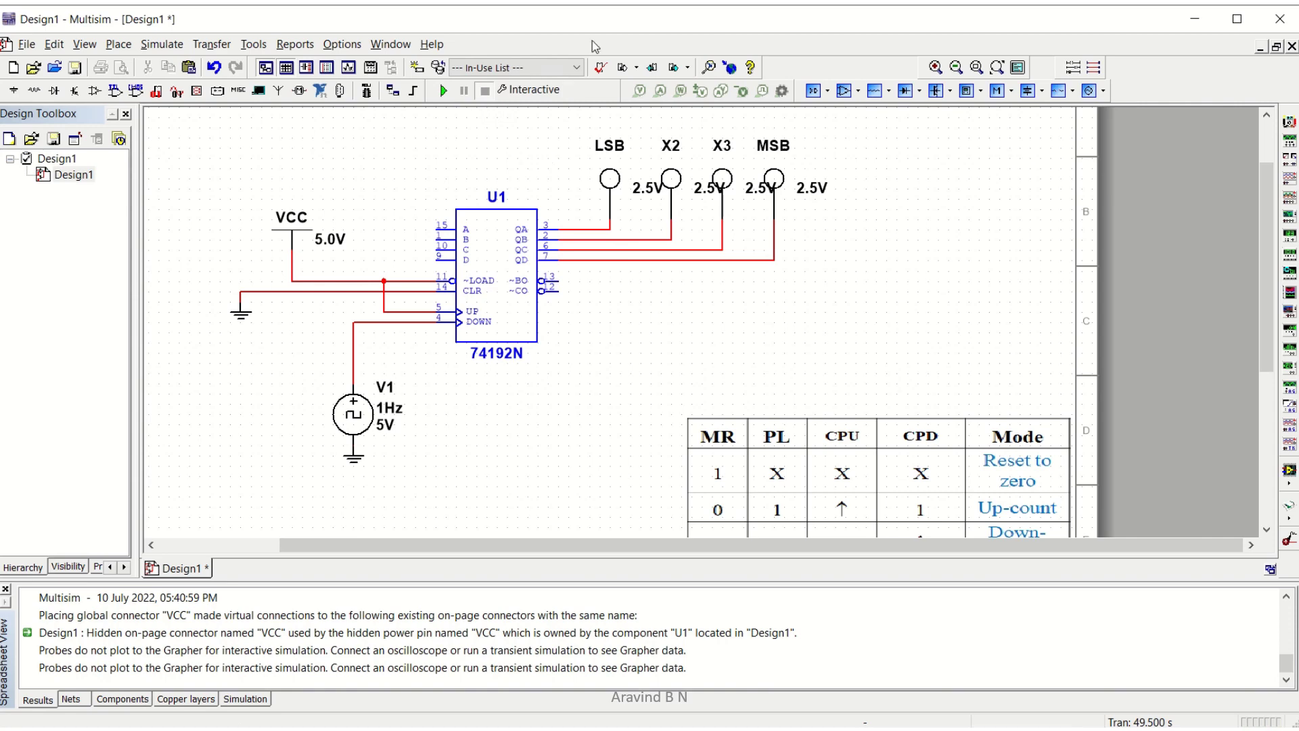
mouse_move(646, 4)
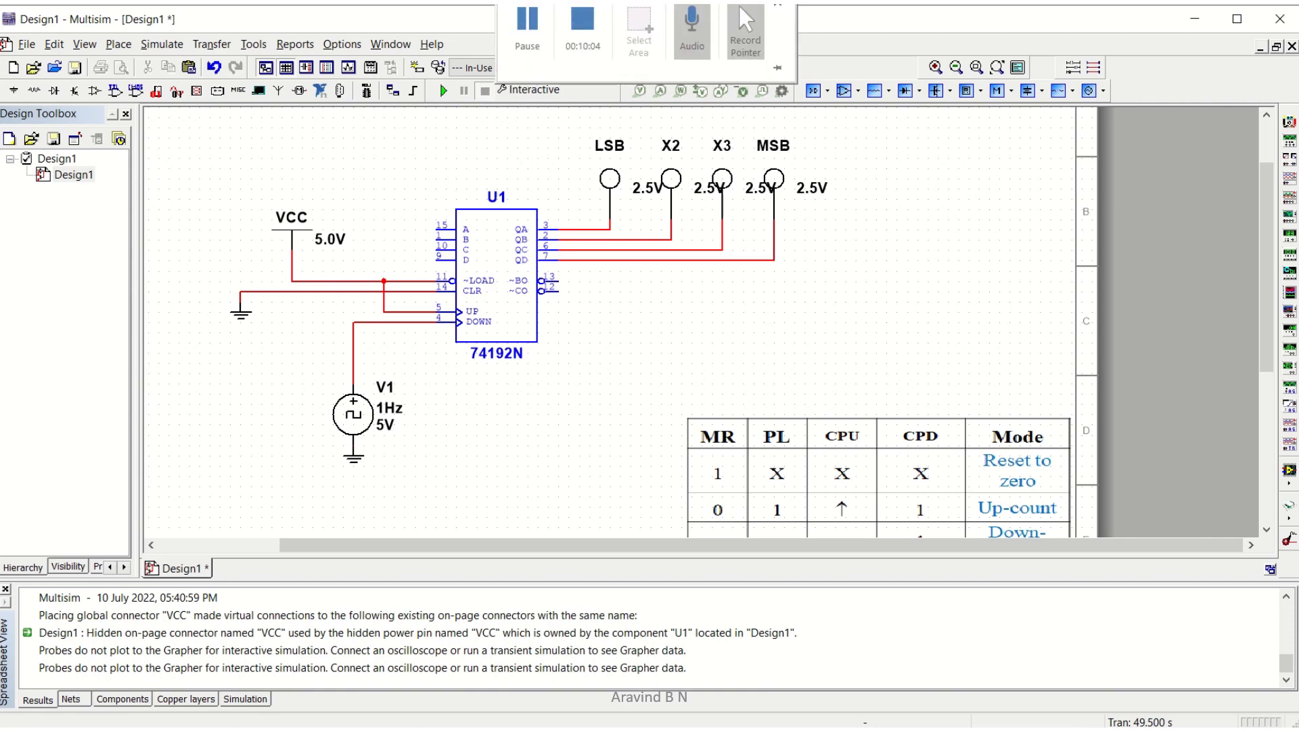